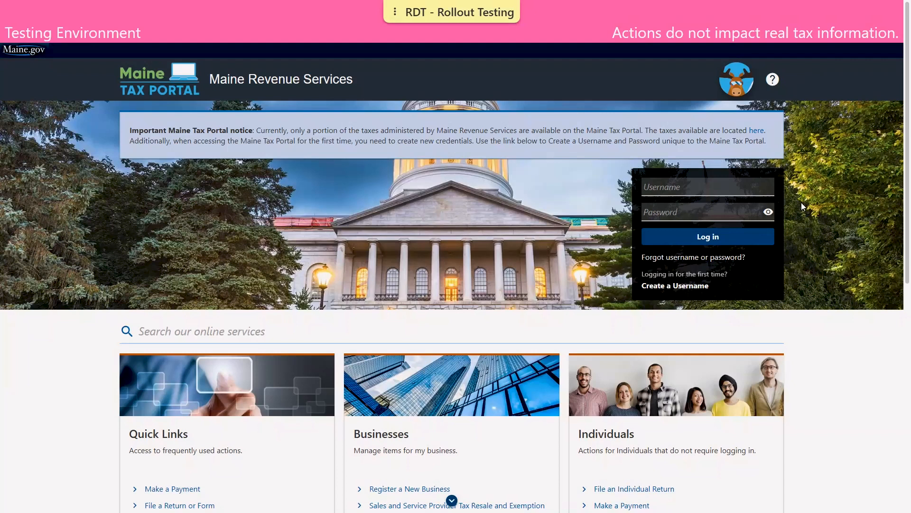
- Scroll down the Maine Tax Portal test site home page to view its service sections
scroll(202, 161, down, 1)
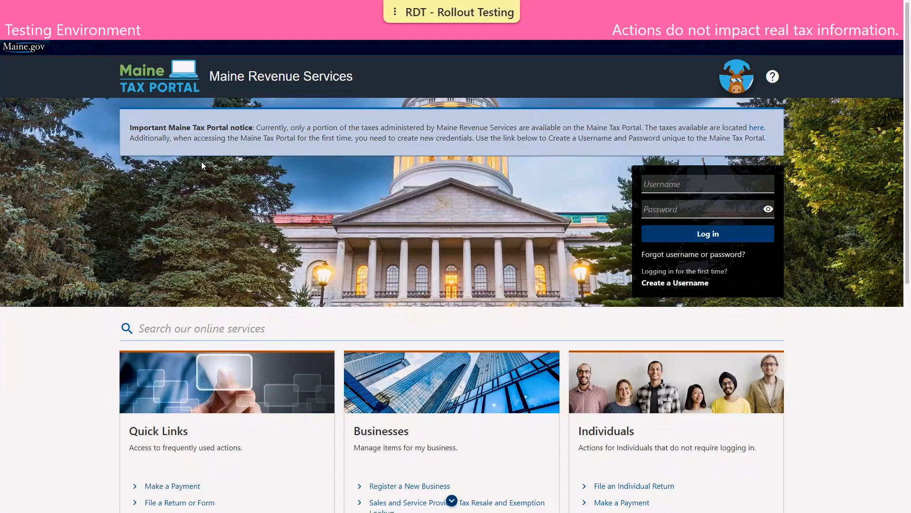
- Choose 'File an Individual Return' under Individuals to reach the Returns page
scroll(201, 163, down, 5)
scroll(201, 164, down, 1)
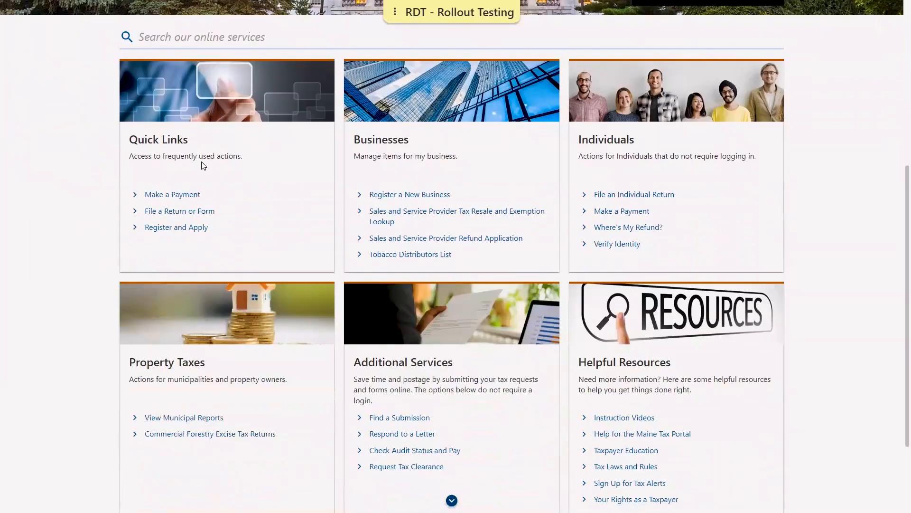
scroll(203, 165, down, 1)
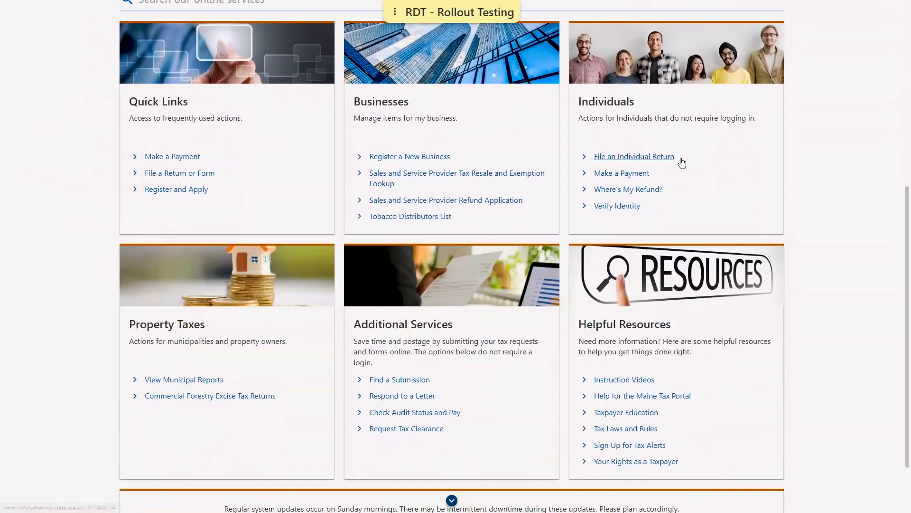
click(648, 160)
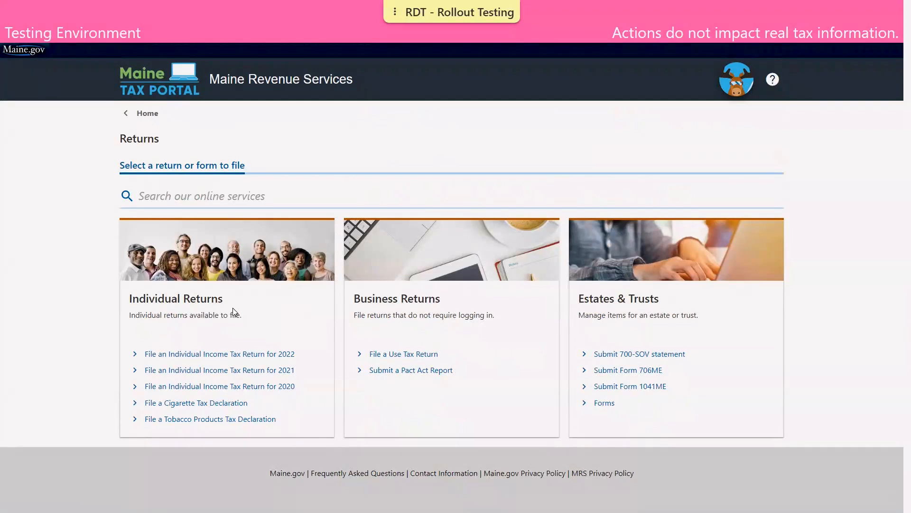
- Start the 2022 Individual Income Tax Return and continue past its instructions
click(247, 356)
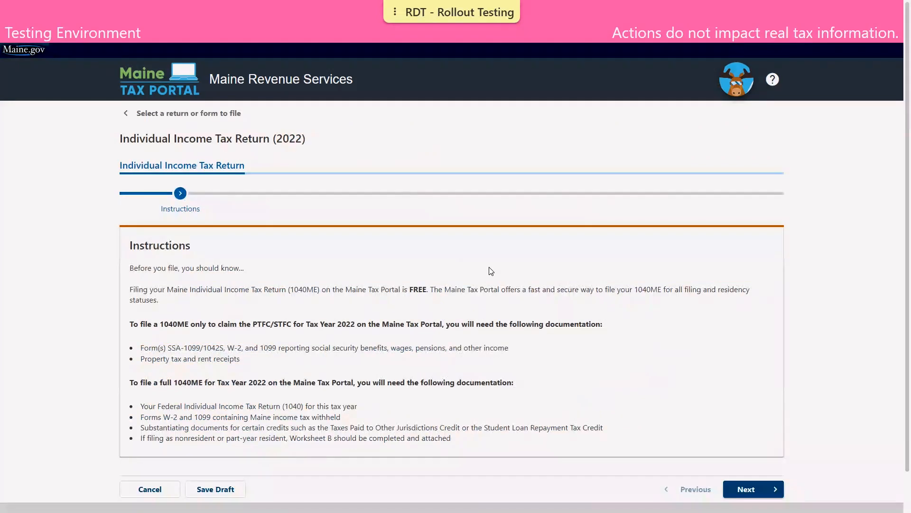
scroll(491, 271, down, 1)
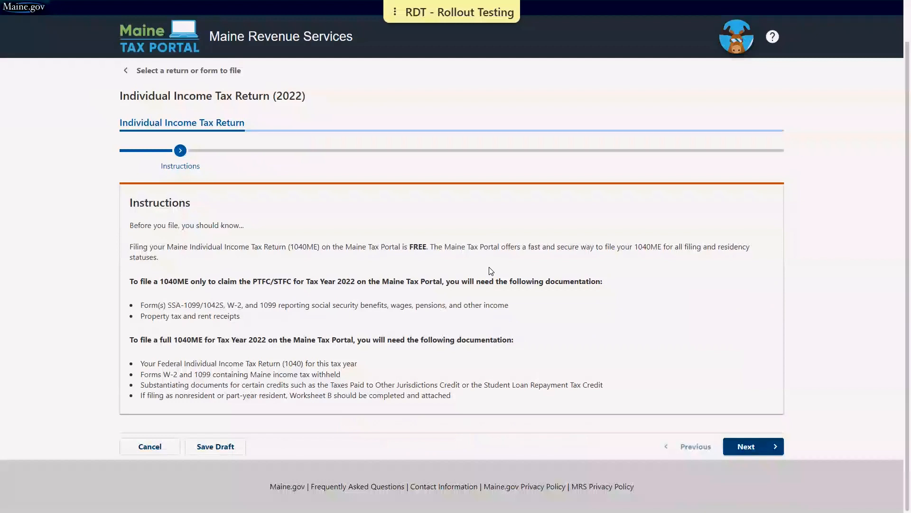
scroll(491, 271, up, 1)
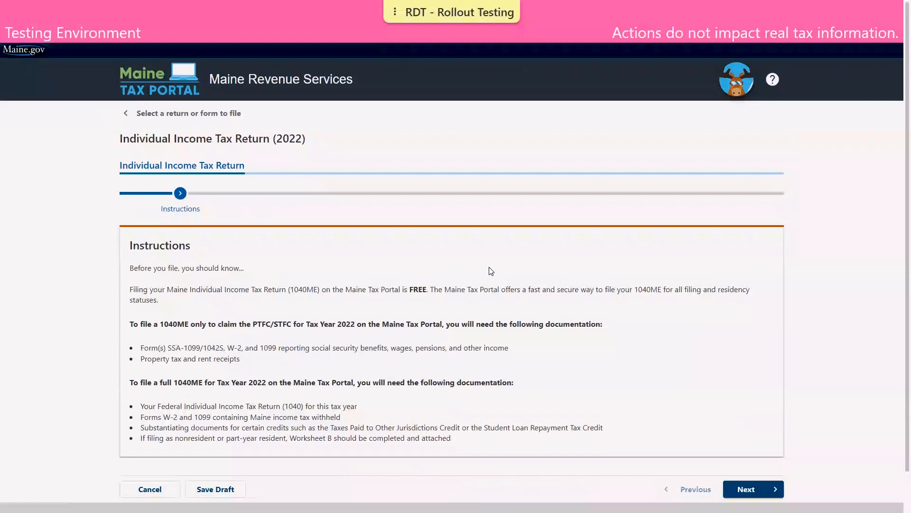
click(759, 490)
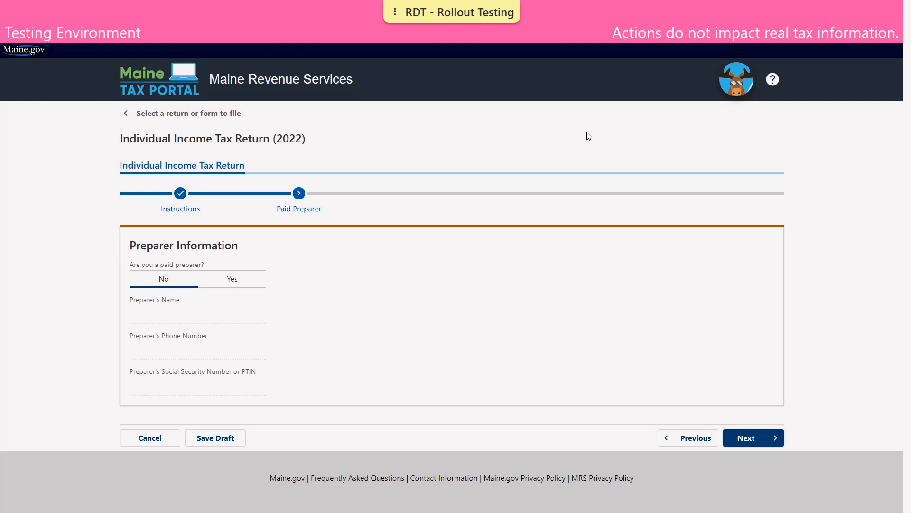
- Pass the Paid Preparer and Third Party Designee steps with both left at No
click(778, 438)
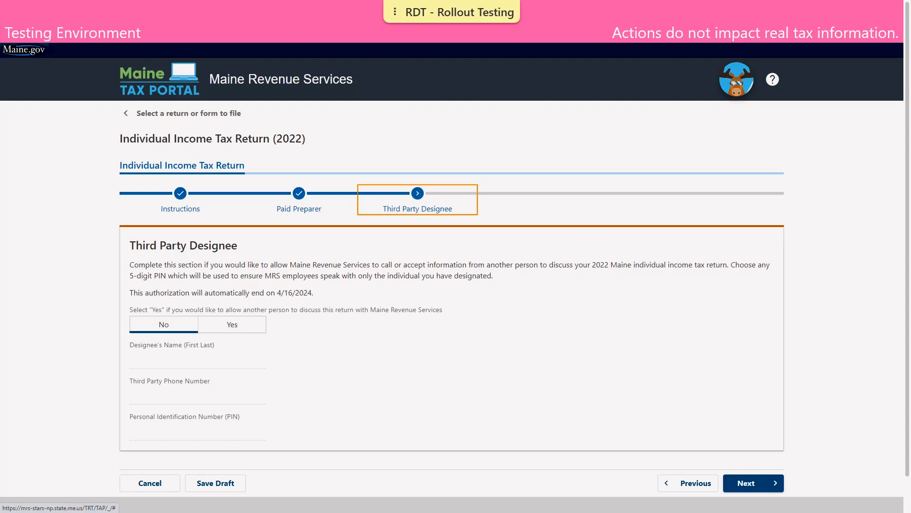
click(776, 488)
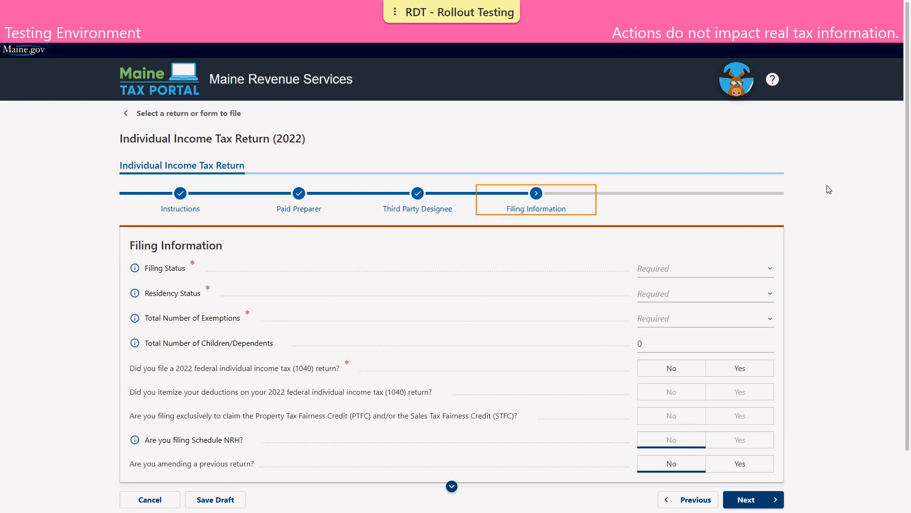
scroll(828, 190, down, 1)
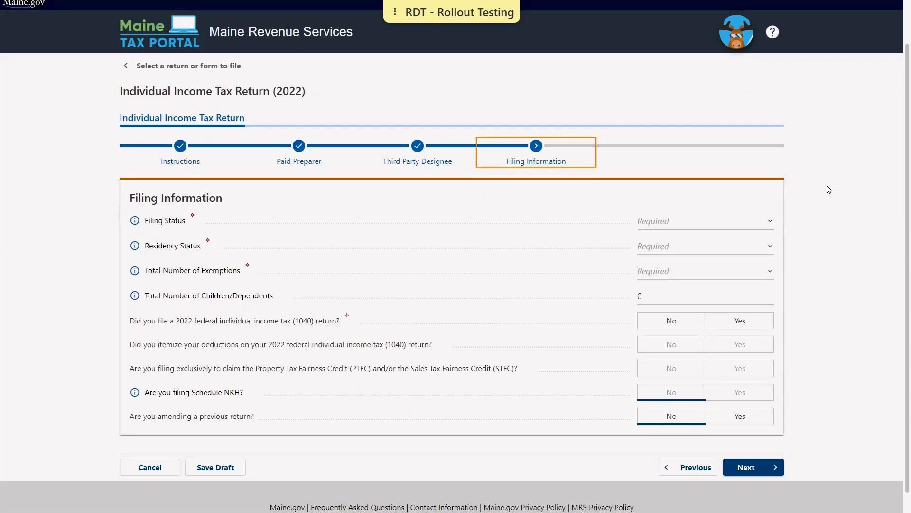
click(136, 222)
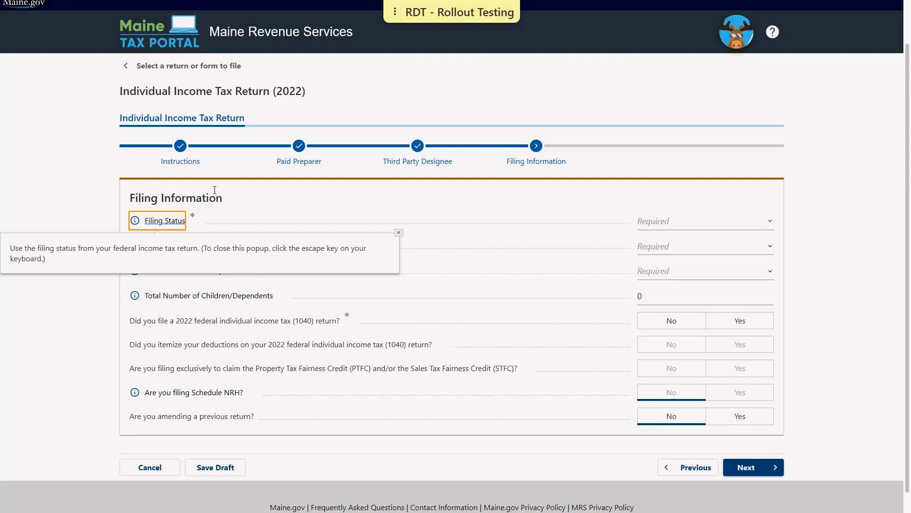
key(Escape)
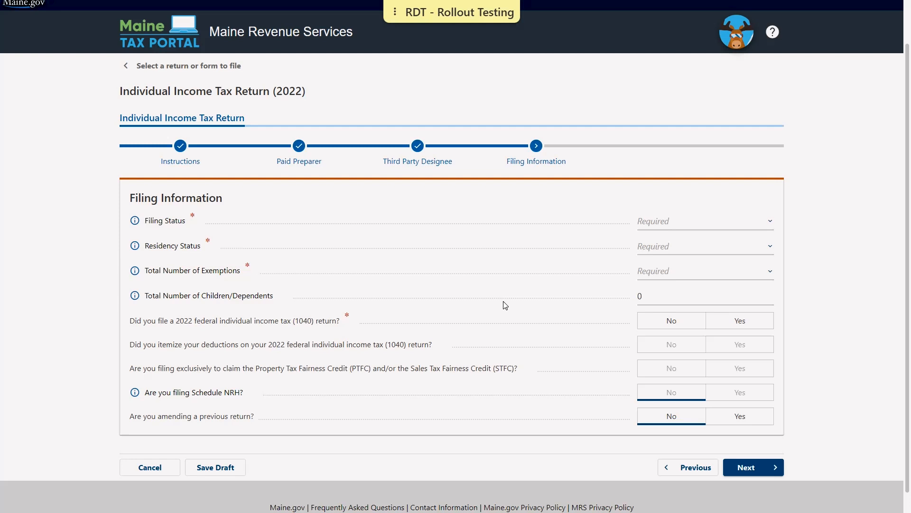
- Choose Single, Resident and 1 exemption; answer federal 1040 Yes, itemizing No, amending Yes
click(696, 222)
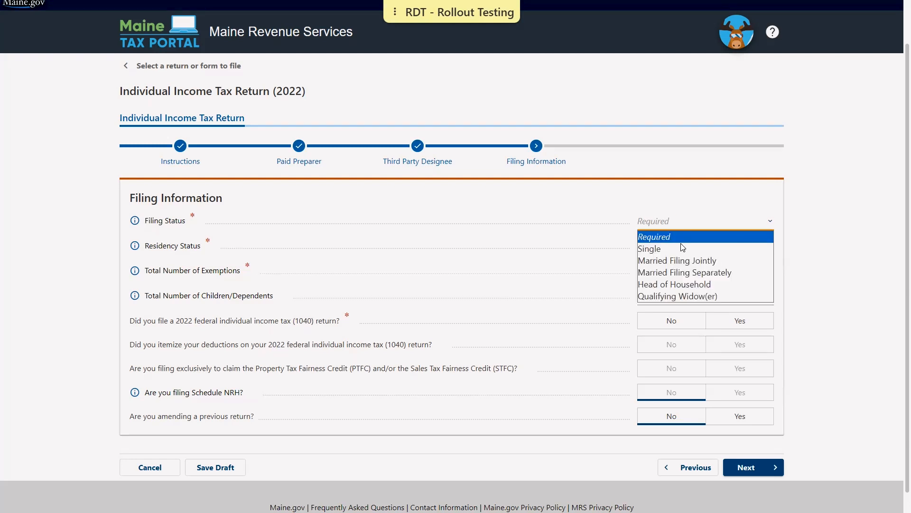
click(678, 250)
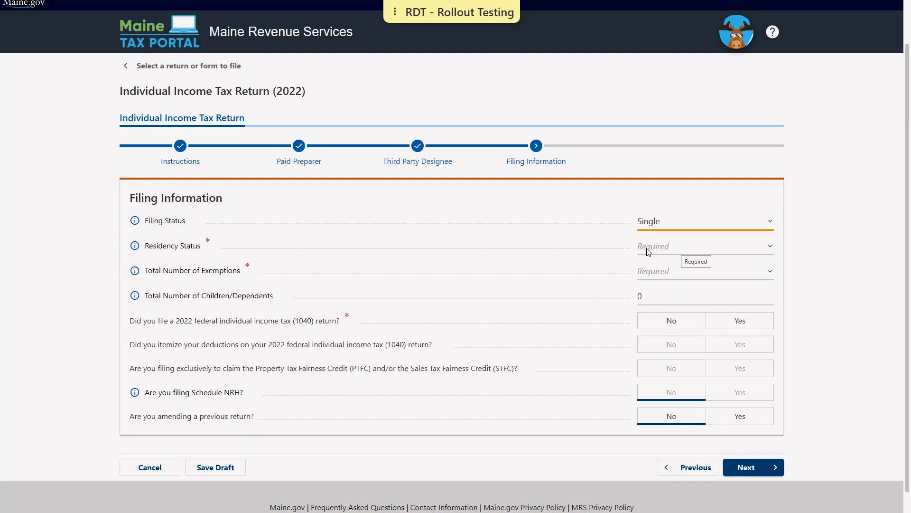
click(658, 249)
click(660, 268)
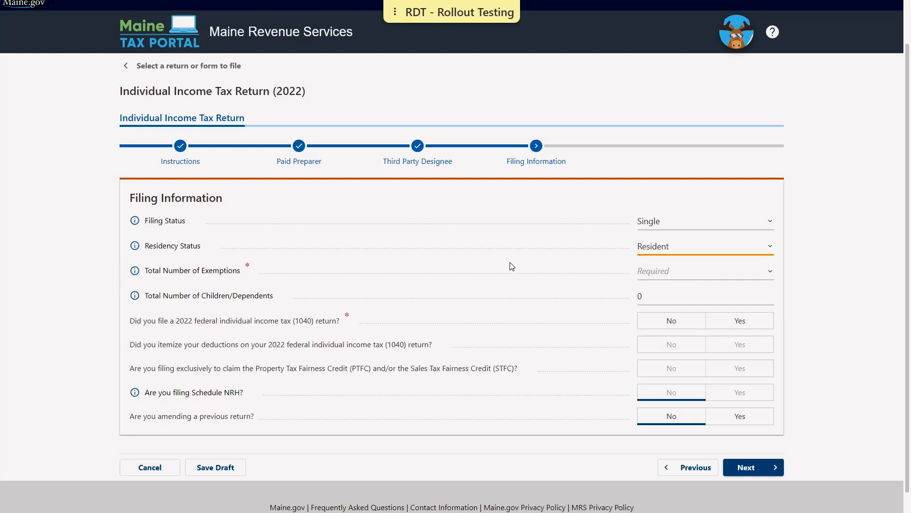
click(676, 272)
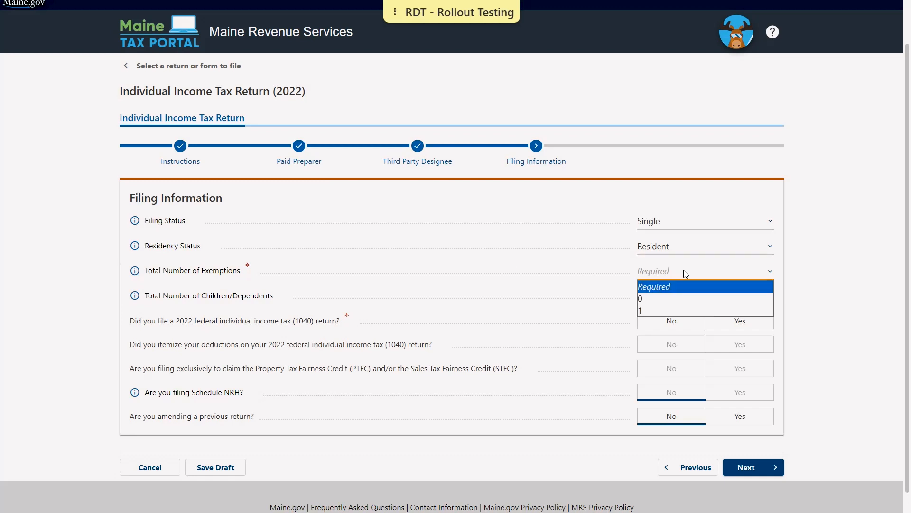
click(664, 310)
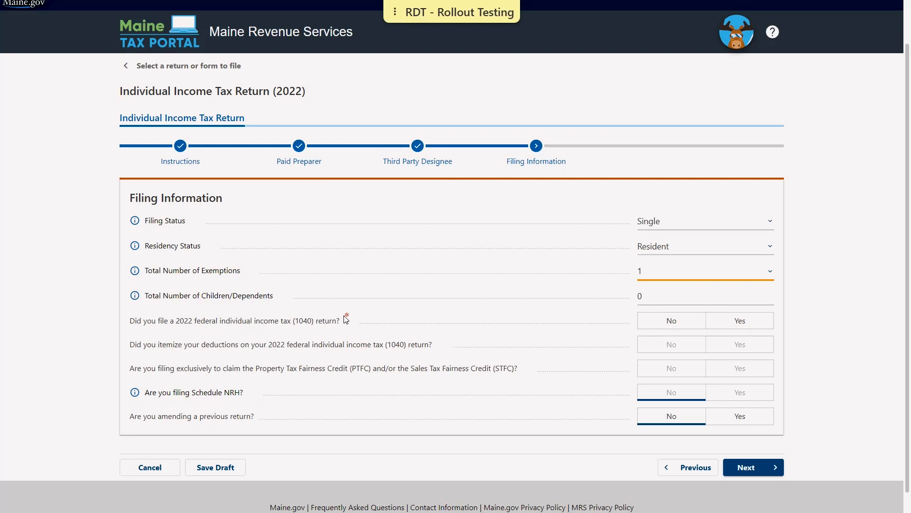
click(722, 327)
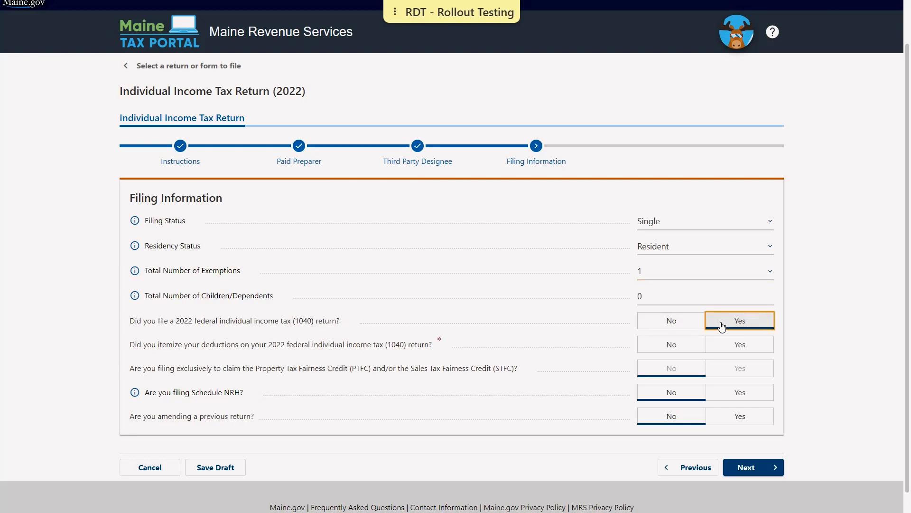
click(658, 349)
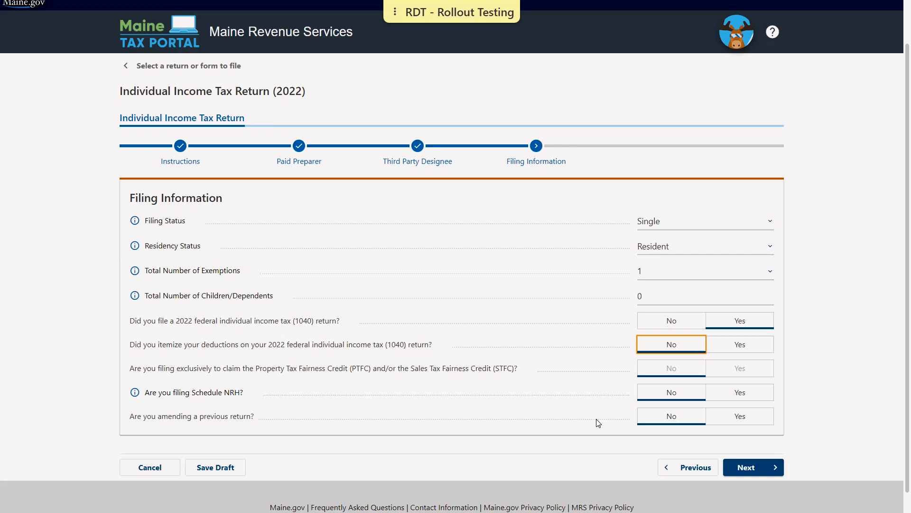
click(741, 415)
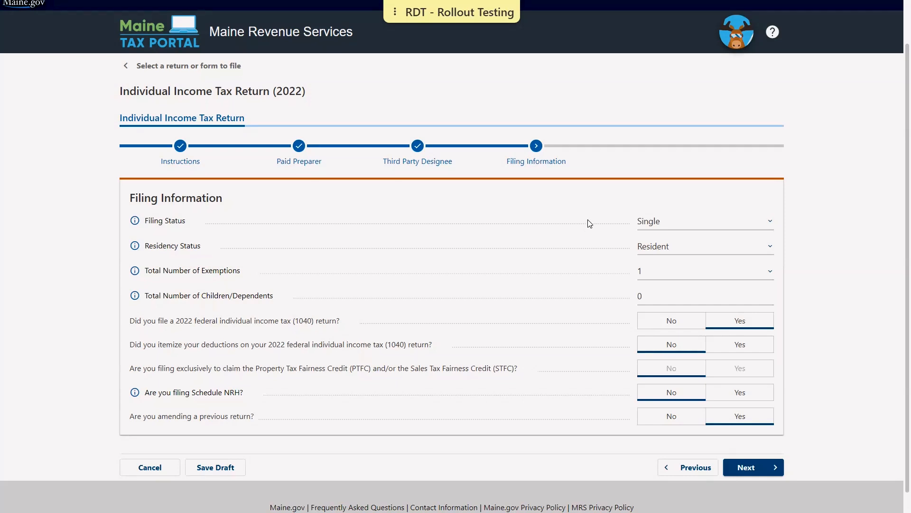
- On the Identification step, enter and confirm the taxpayer's Social Security number
click(759, 467)
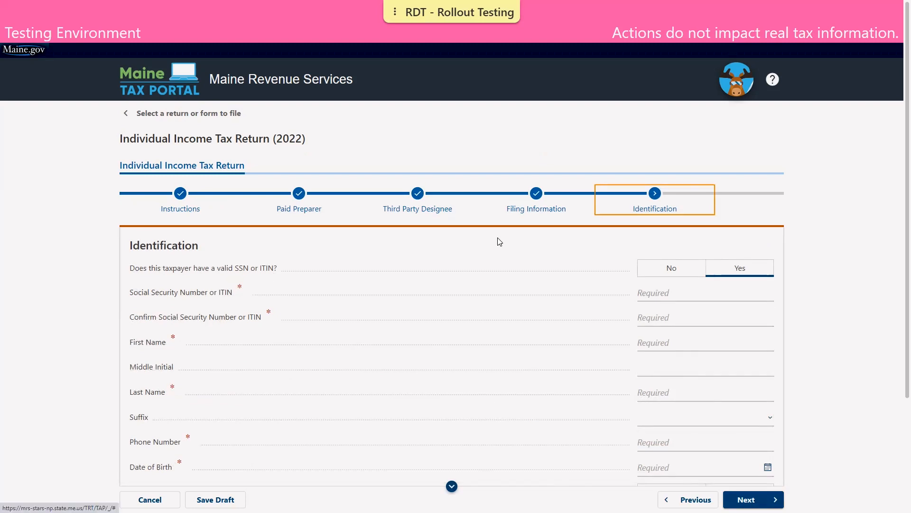
scroll(500, 242, down, 1)
scroll(603, 196, down, 1)
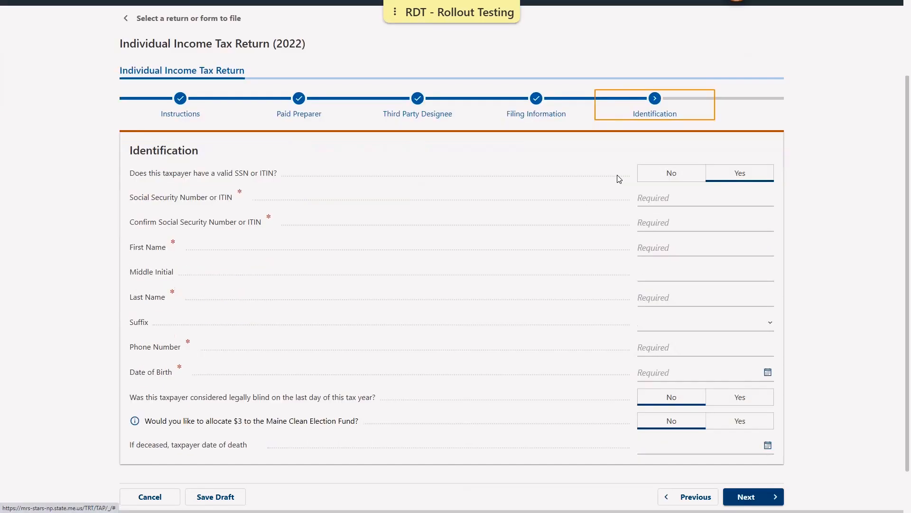
click(660, 197)
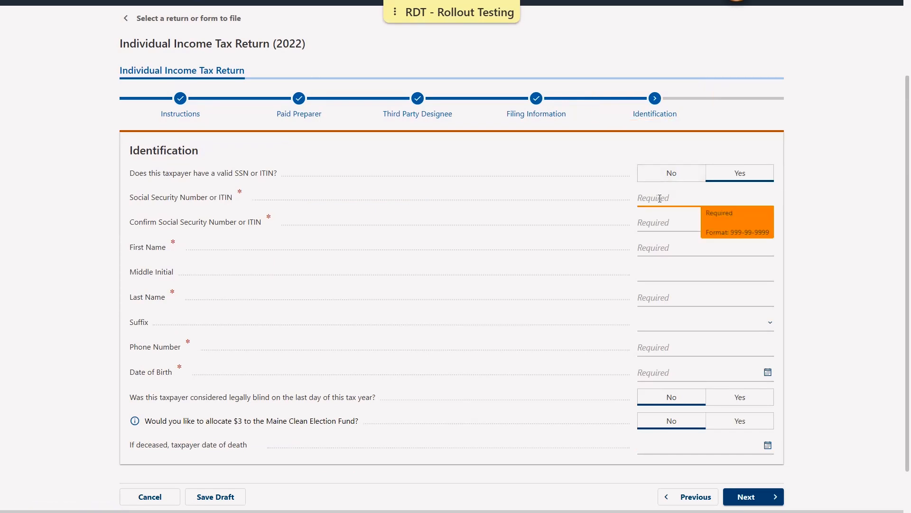
text(123-45-6789)
click(648, 226)
text(123-45-6789)
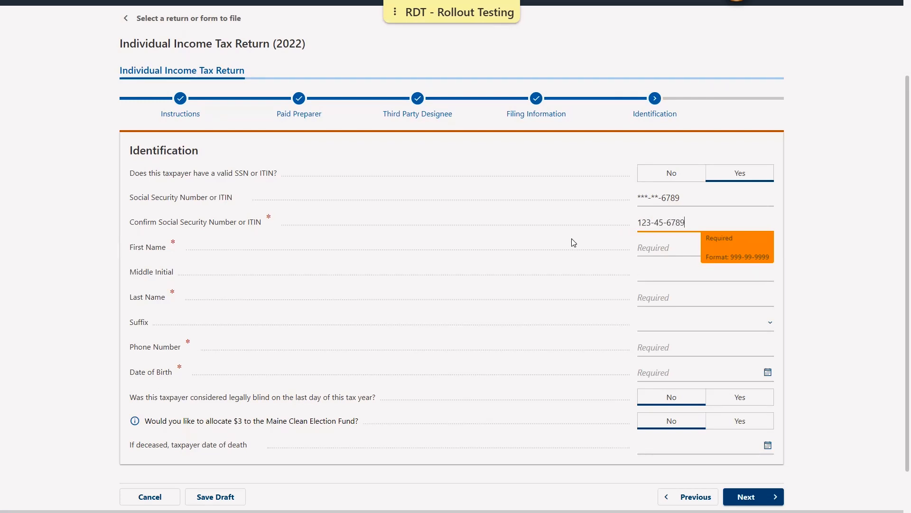
- Fill in the taxpayer's first and last name, phone number and date of birth, then continue
click(654, 248)
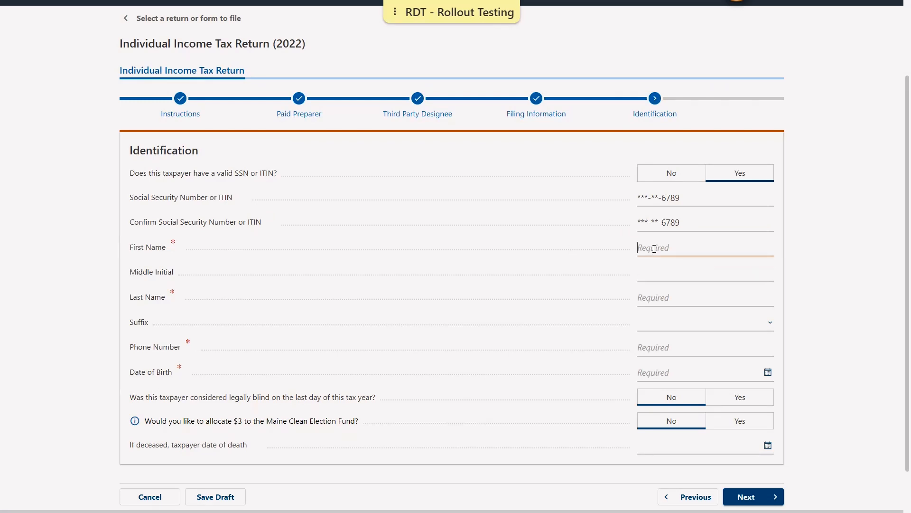
text(JOHN)
key(Tab)
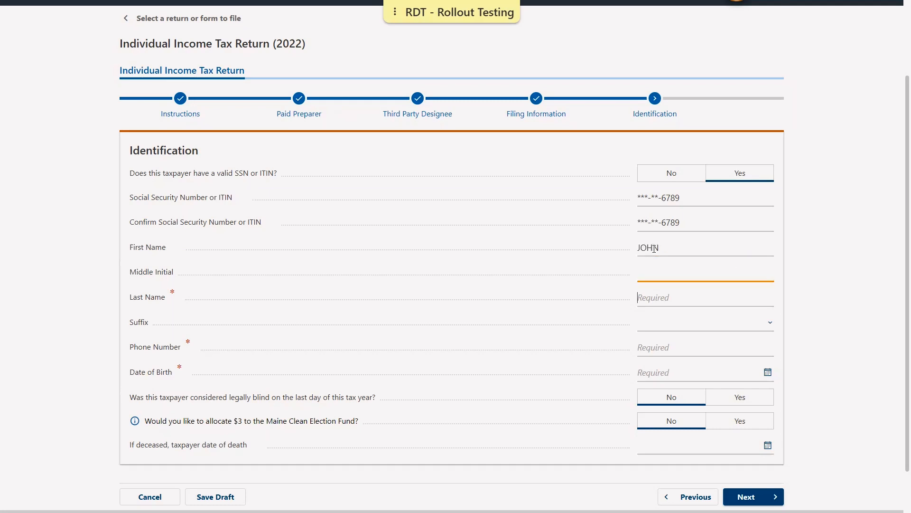
key(Tab)
text(DOE)
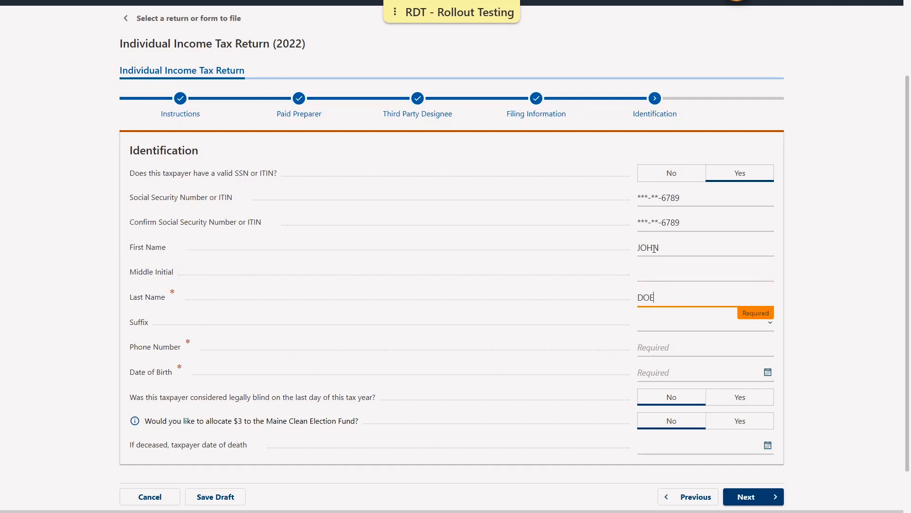
key(Tab)
key(Tab)
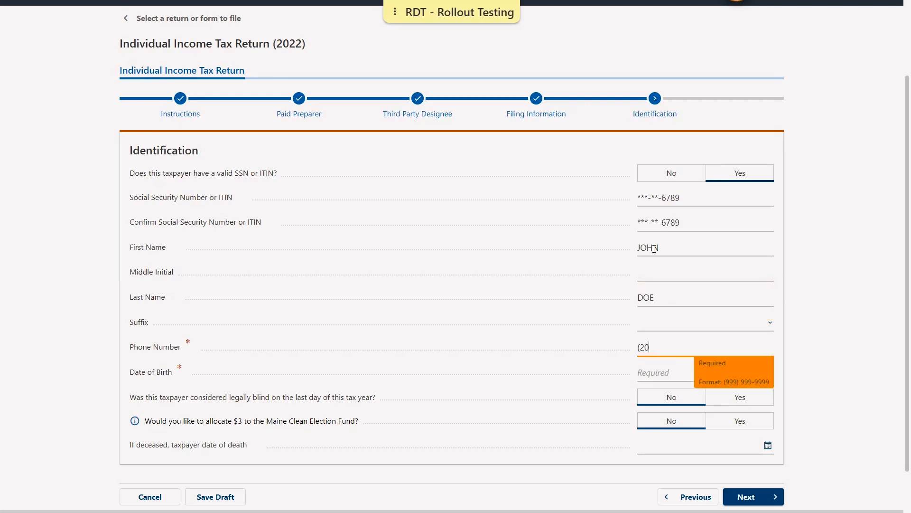
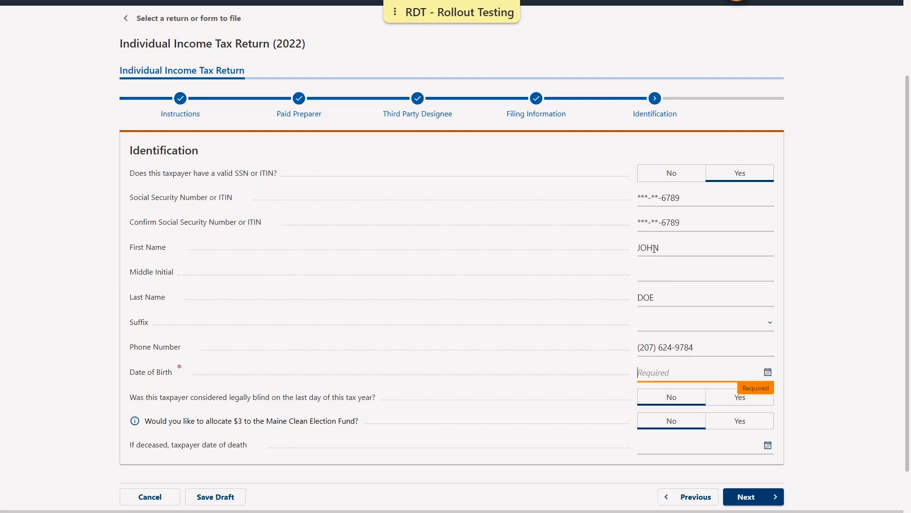
text(01011981)
key(Tab)
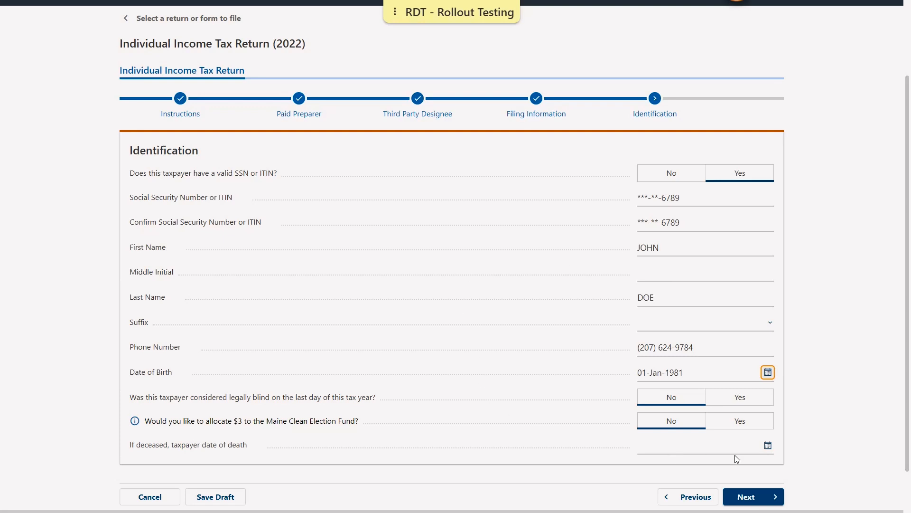
click(753, 497)
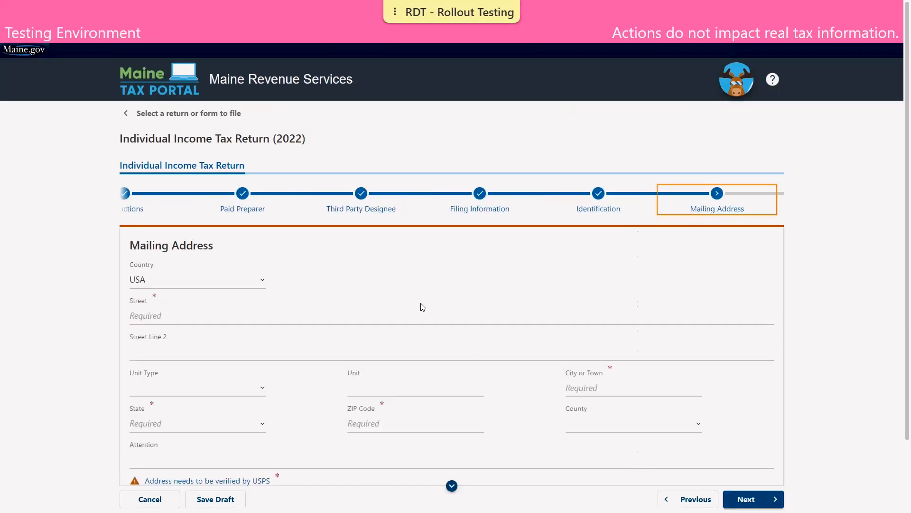
- Enter the taxpayer's street address, city, state Maine and ZIP code
scroll(409, 252, down, 1)
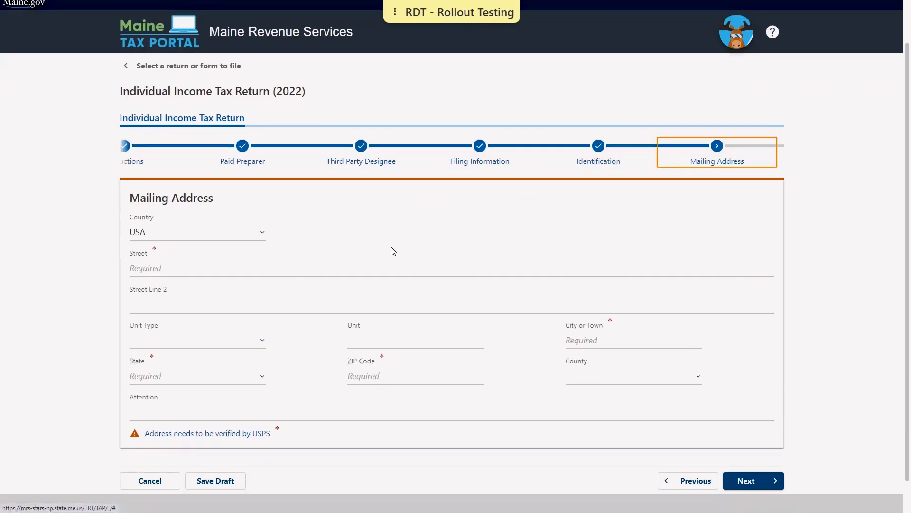
click(237, 271)
text(51 COMMERCE DR)
key(Tab)
key(Tab)
key(Tab)
key(Tab)
text(AUGUSTA)
key(Tab)
key(m)
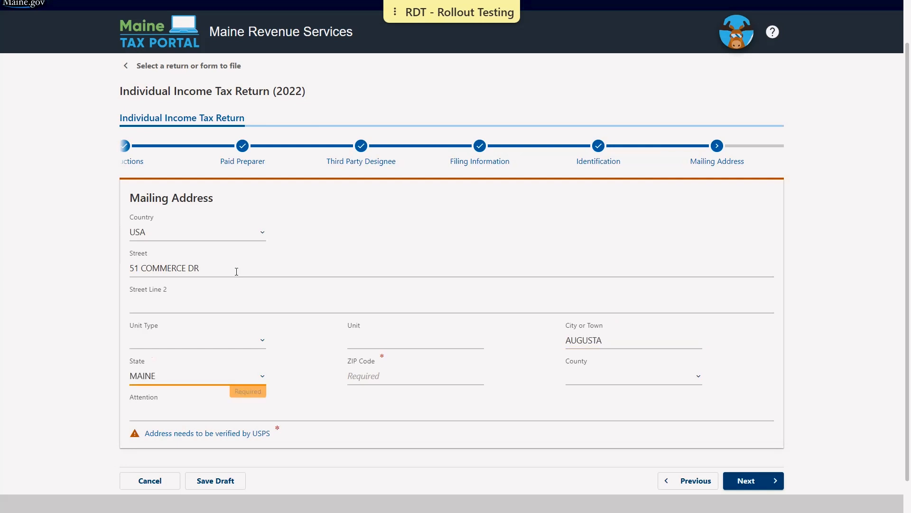
key(Tab)
text(04330)
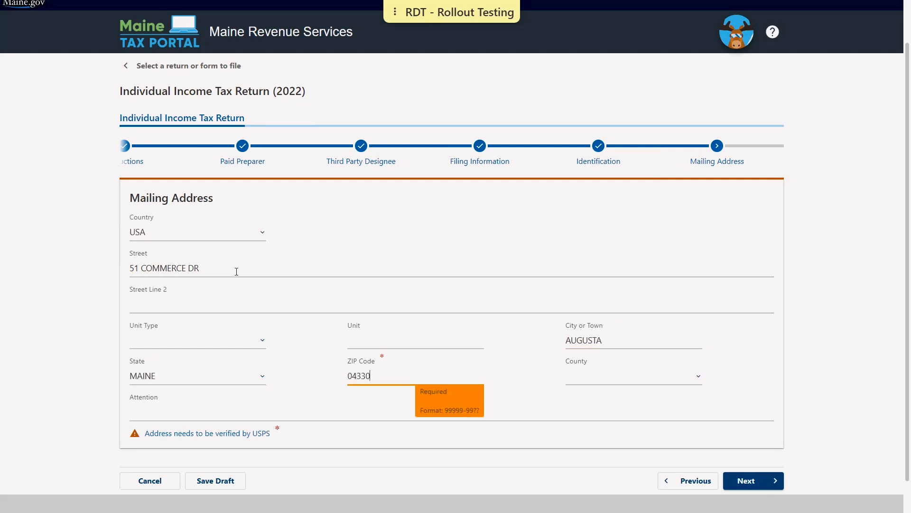
key(Tab)
- Have USPS verify the mailing address and continue to the W-2 step
click(205, 431)
click(207, 434)
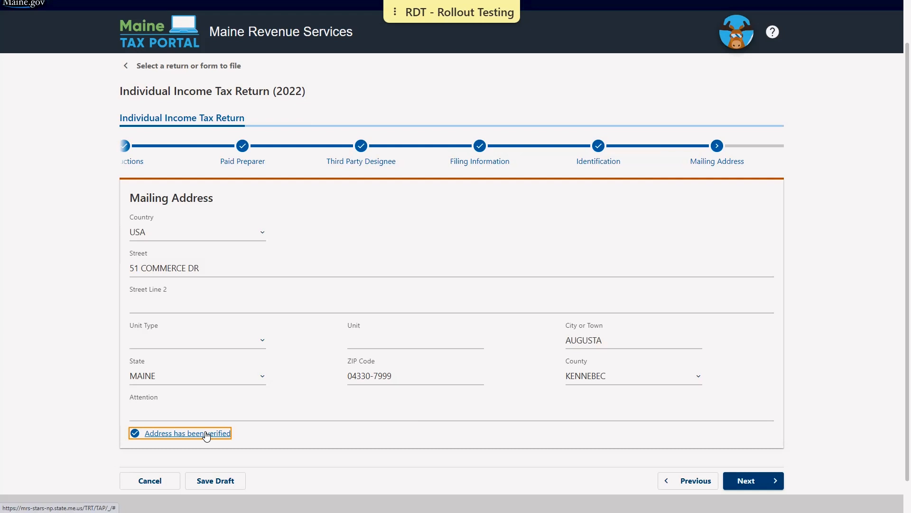
click(742, 480)
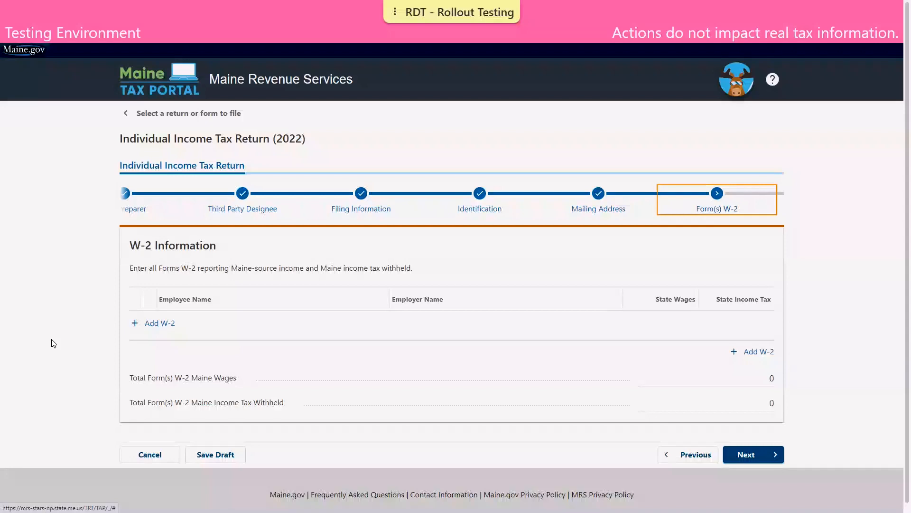
- Start a W-2 with the employer EIN, DEMO COMPANY, 45000 wages and 2,000 federal withholding
click(157, 323)
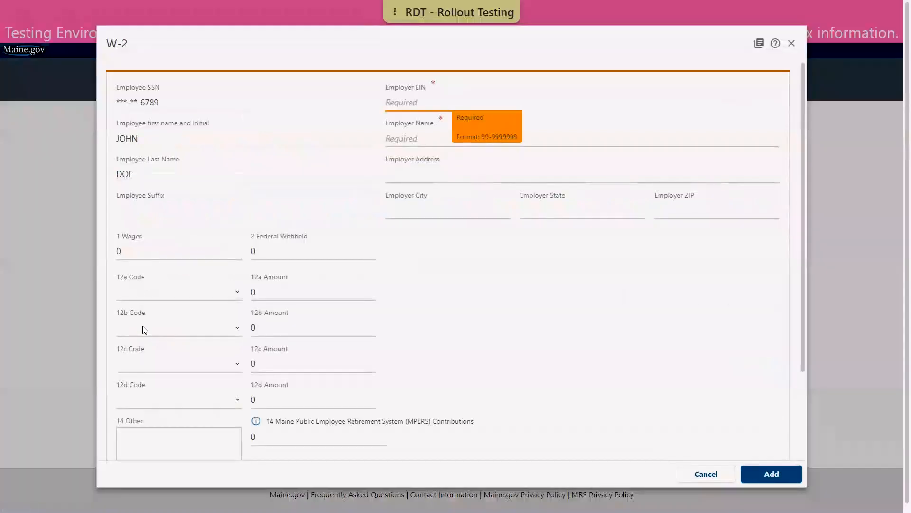
text(45-4545454)
key(Tab)
text(DE)
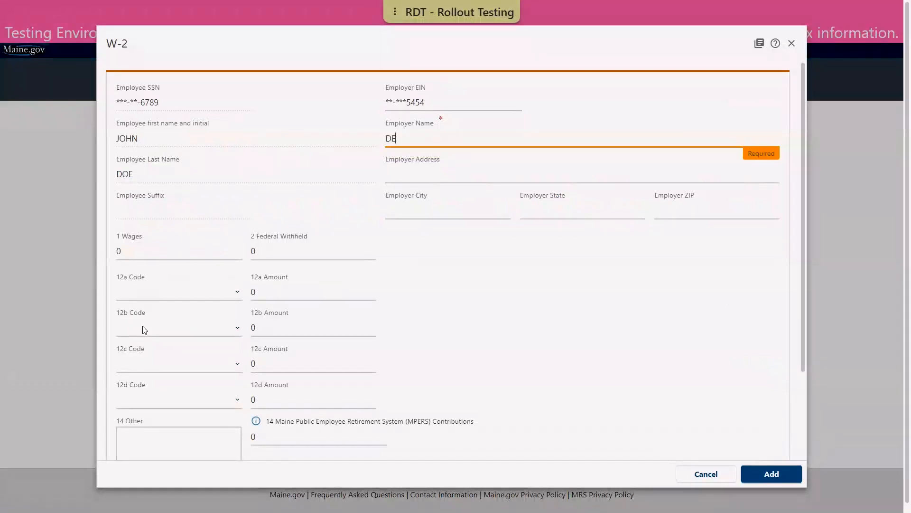
text(MO COMPANY)
key(Tab)
key(Tab)
key(Tab)
key(Tab)
key(Tab)
text(45000)
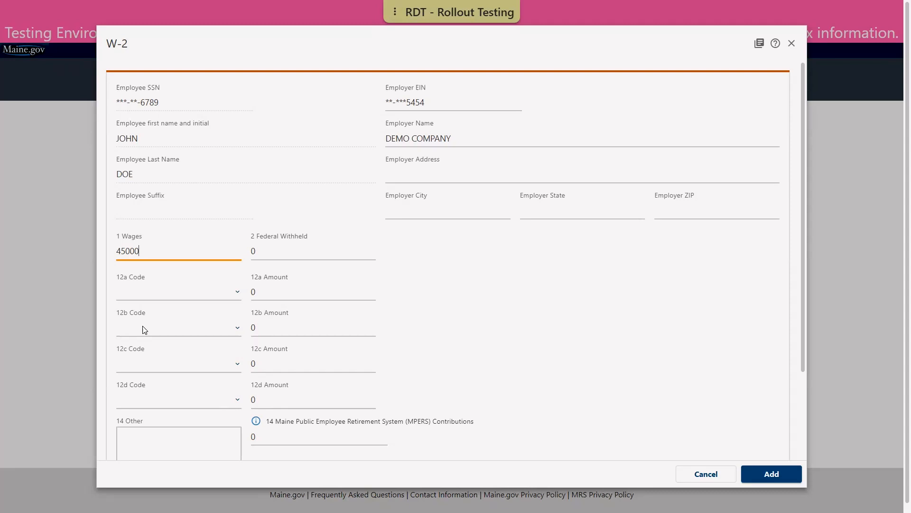
key(Tab)
text(2)
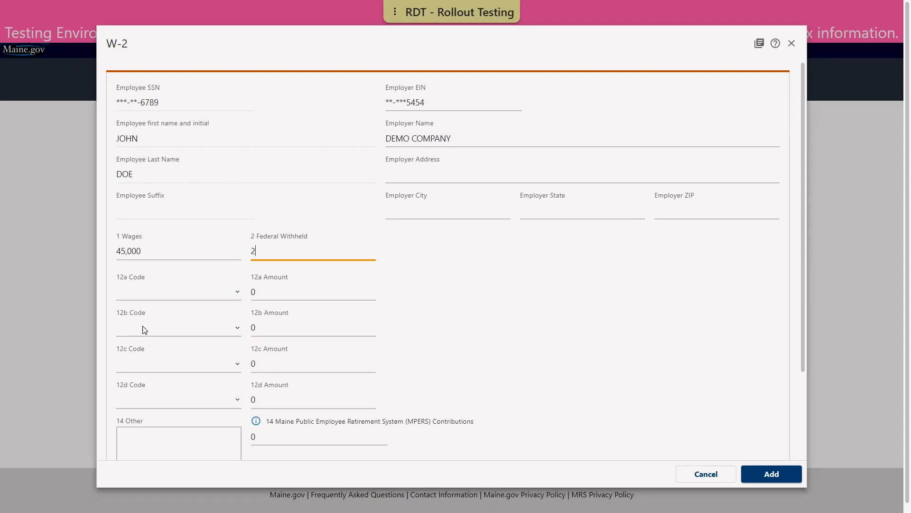
text(,000)
key(Tab)
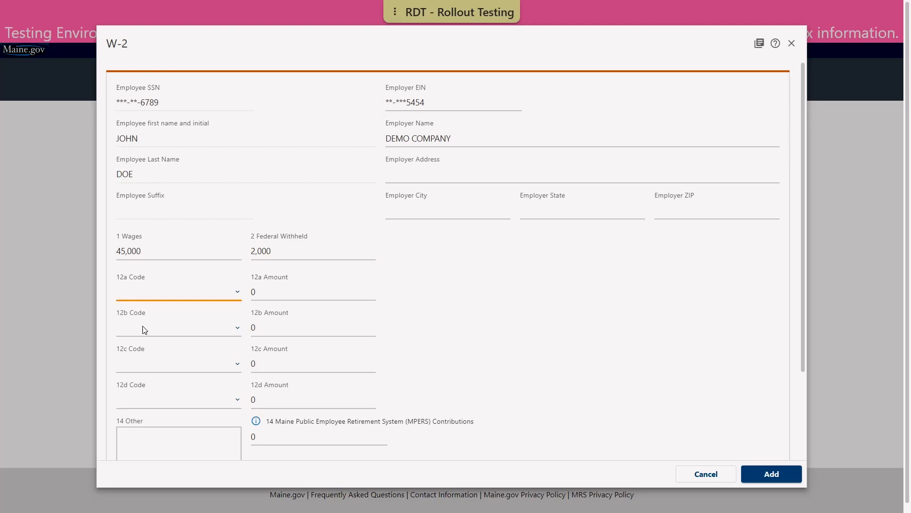
- Enter the employer's state ID, 45000 state wages and 2000 state tax, and add the W-2
scroll(463, 297, down, 3)
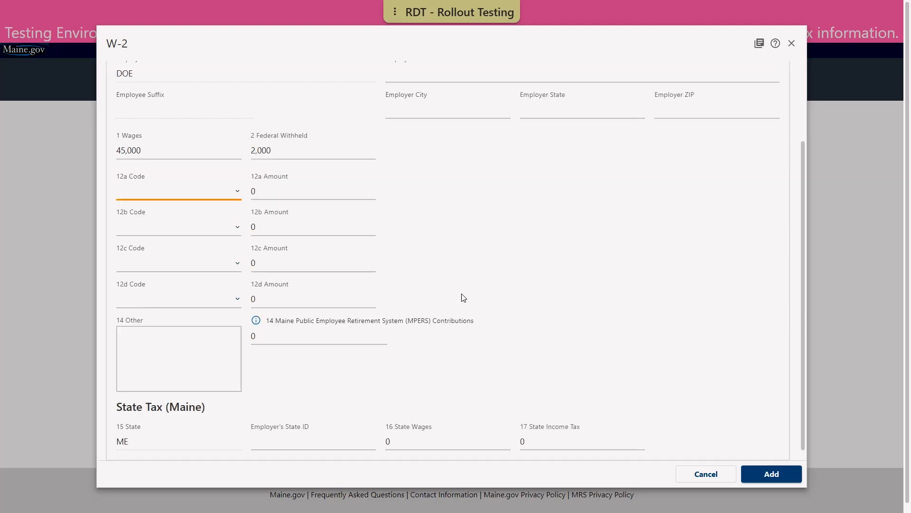
click(266, 433)
text(4545454545)
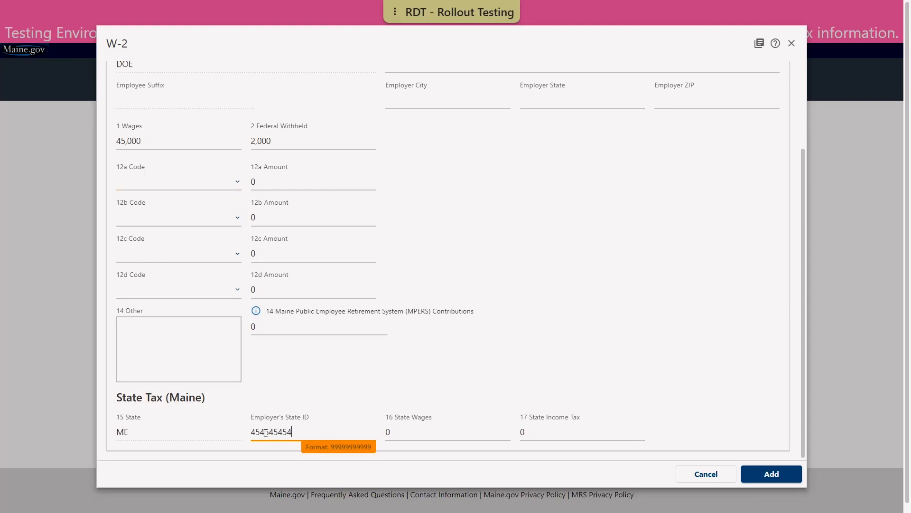
text(4)
key(Tab)
text(45000)
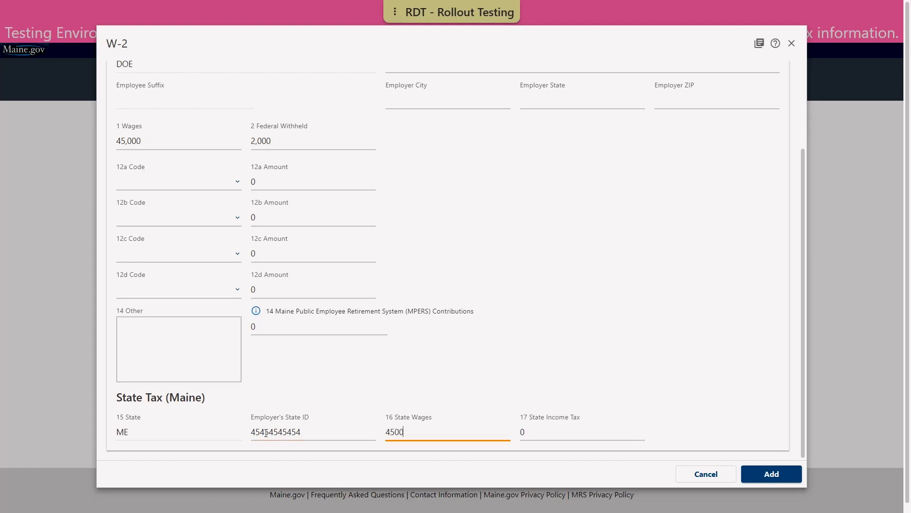
key(Tab)
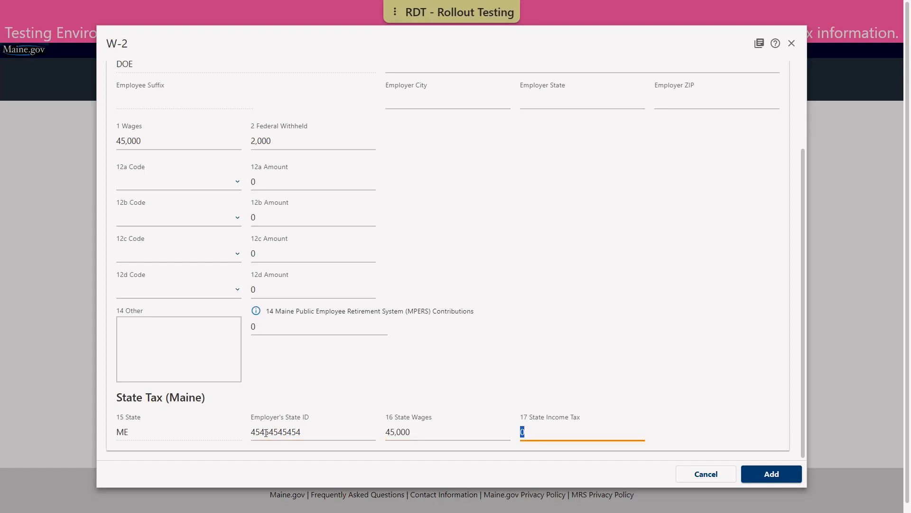
text(2000)
key(Tab)
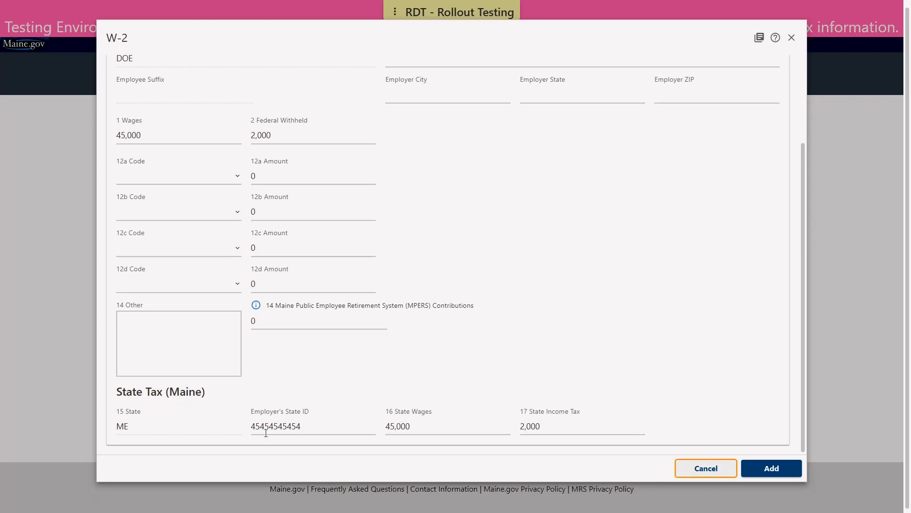
click(768, 469)
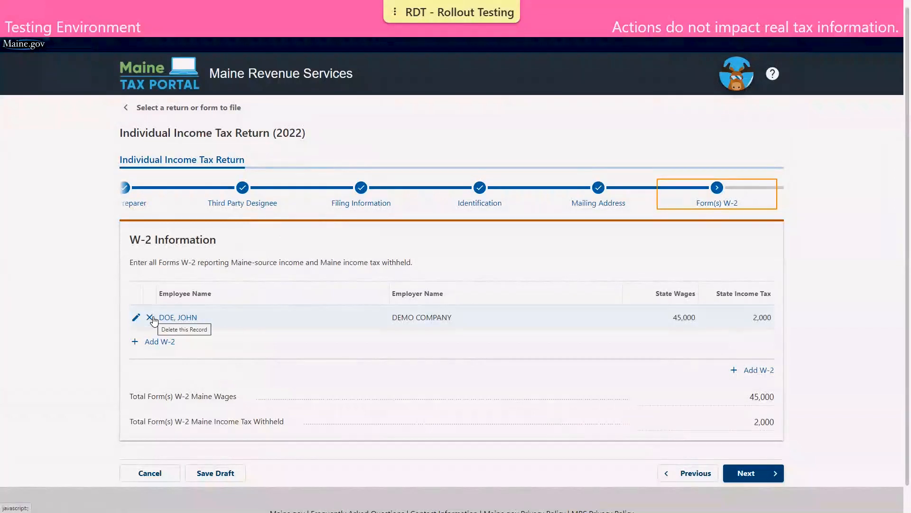
click(165, 345)
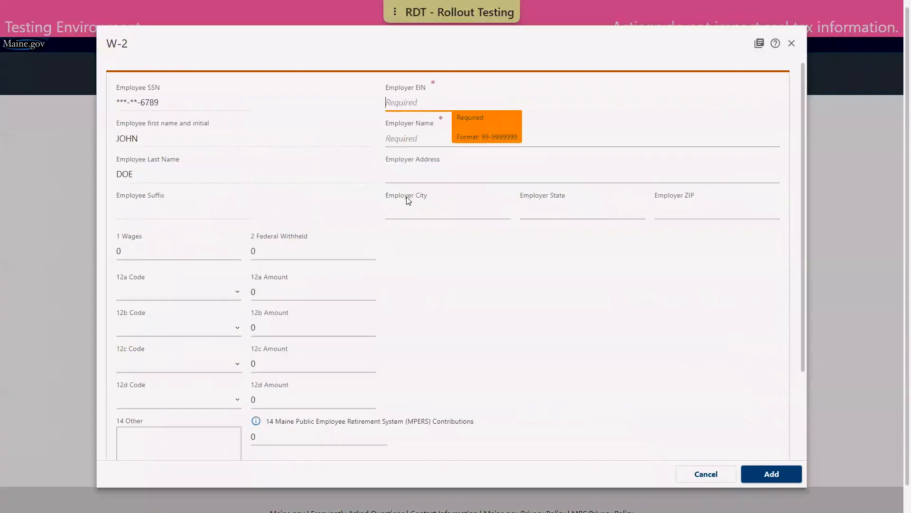
- Enter the second W-2's employer EIN, TEST BUSINESS as employer and 2000 wages
text(64-6464646)
key(Tab)
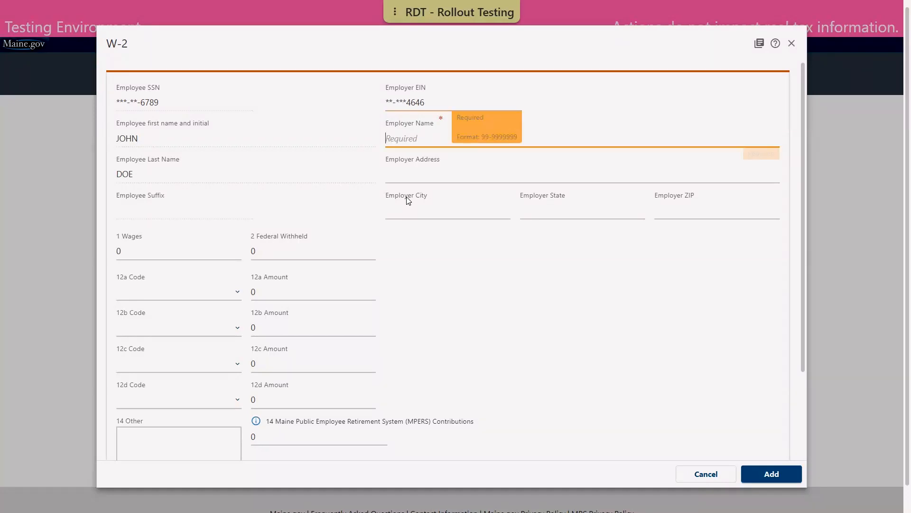
text(TEST )
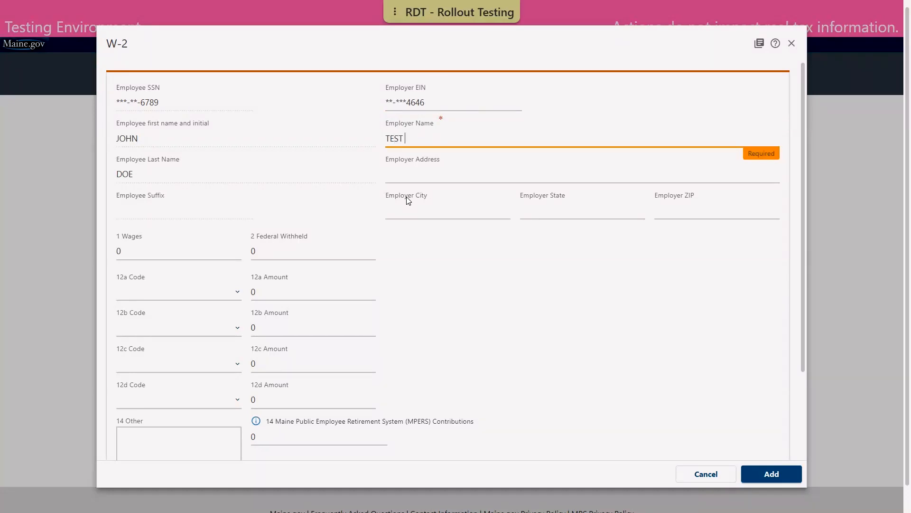
text(BUSINESS)
key(Tab)
key(Tab)
key(Tab)
key(Tab)
key(Tab)
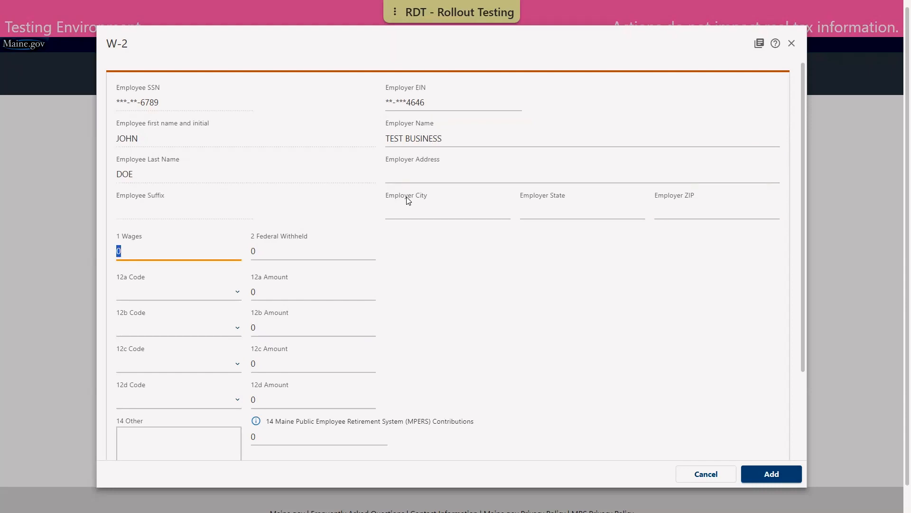
text(2000)
click(450, 298)
- Enter the employer's state ID and 2000 Maine state wages, add the W-2, and proceed to 1099-R
scroll(450, 298, down, 3)
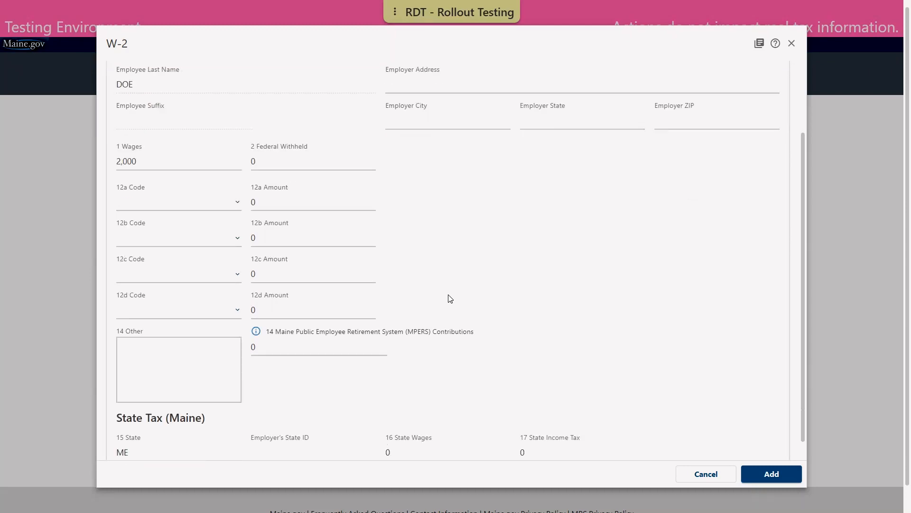
click(284, 429)
text(46464646464)
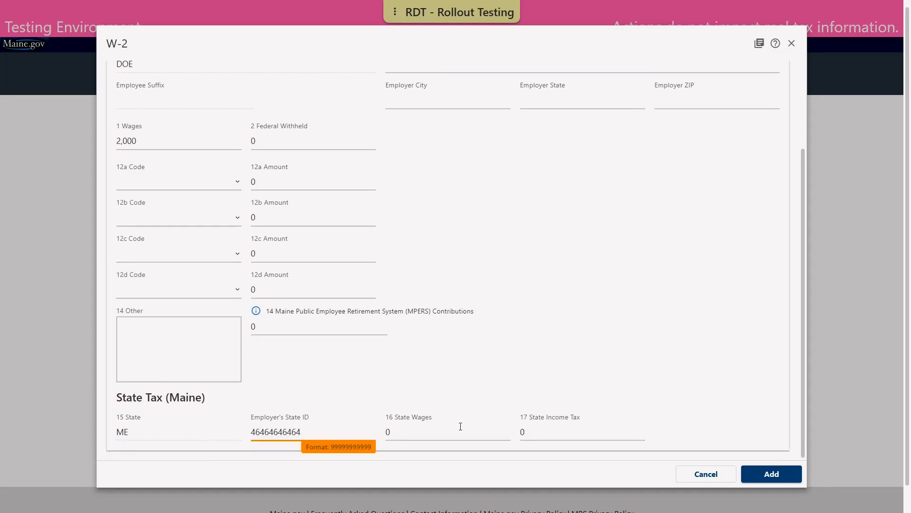
click(443, 431)
text(2000)
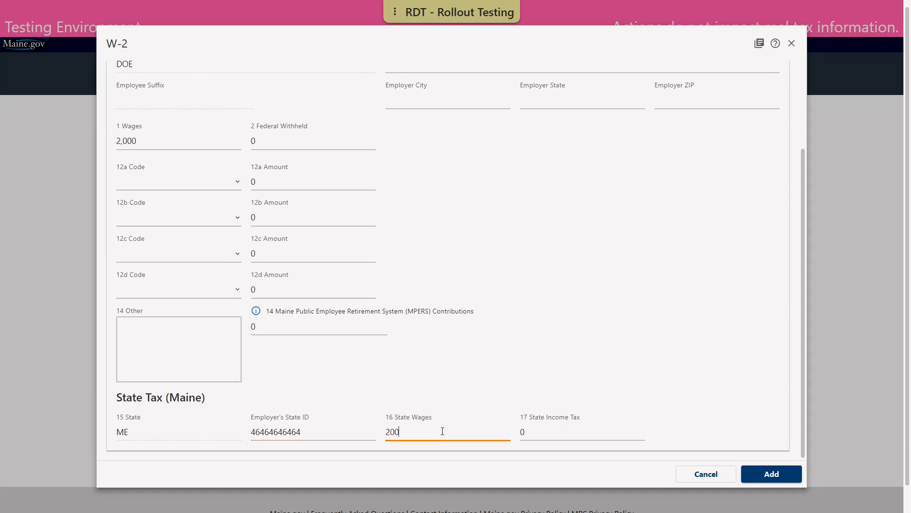
click(748, 357)
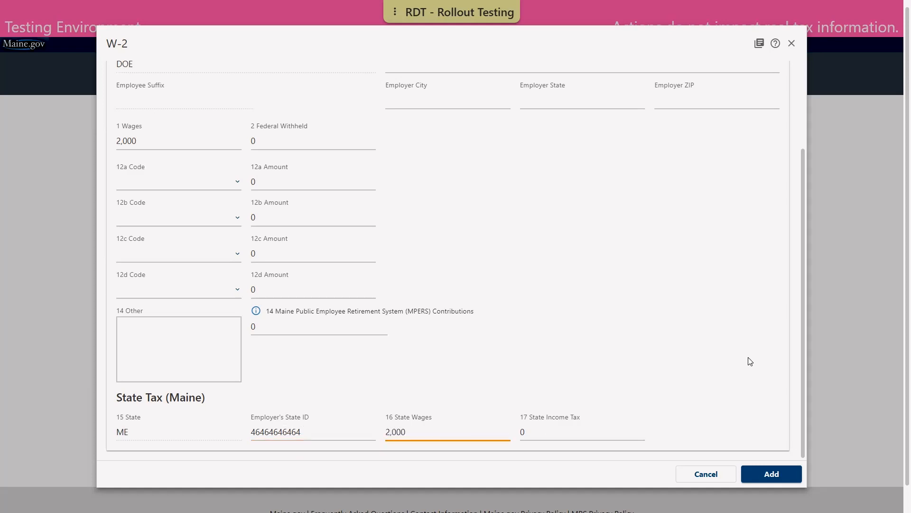
click(768, 474)
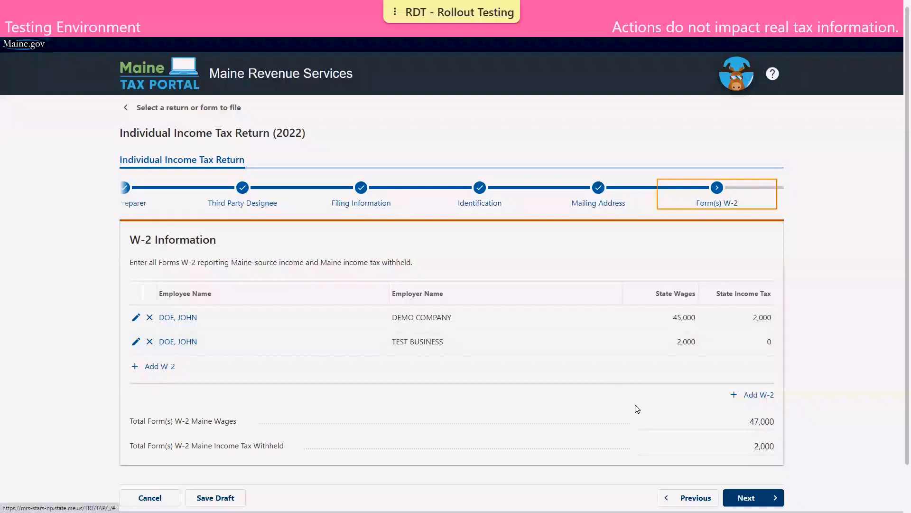
click(746, 497)
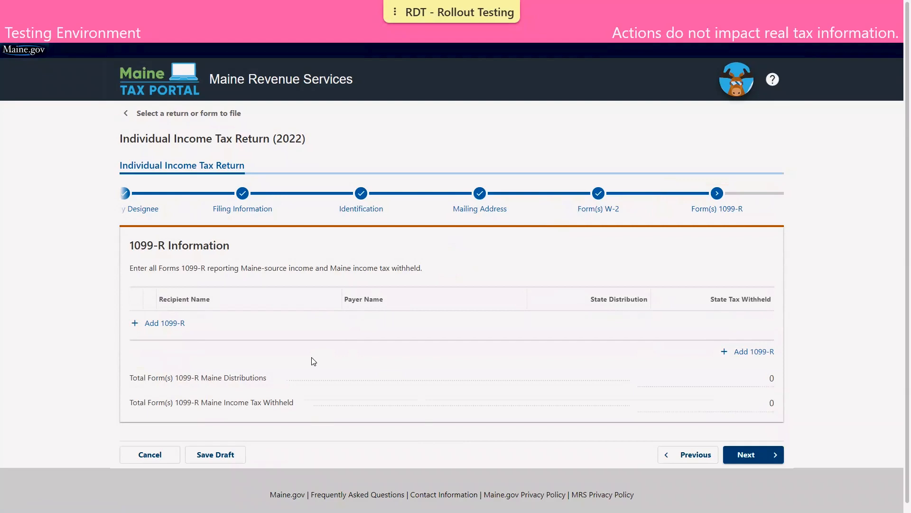
- Cancel the 1099-R form without adding one and continue to the withholding summary
click(170, 329)
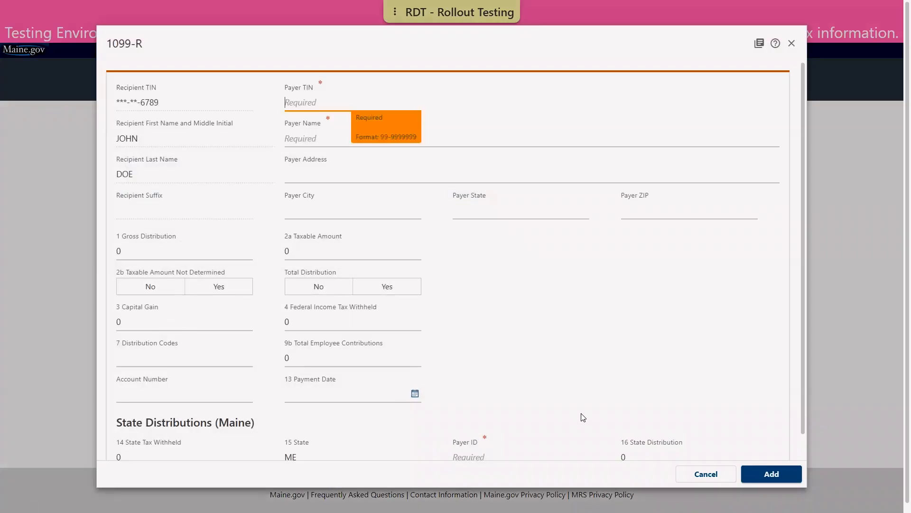
click(694, 477)
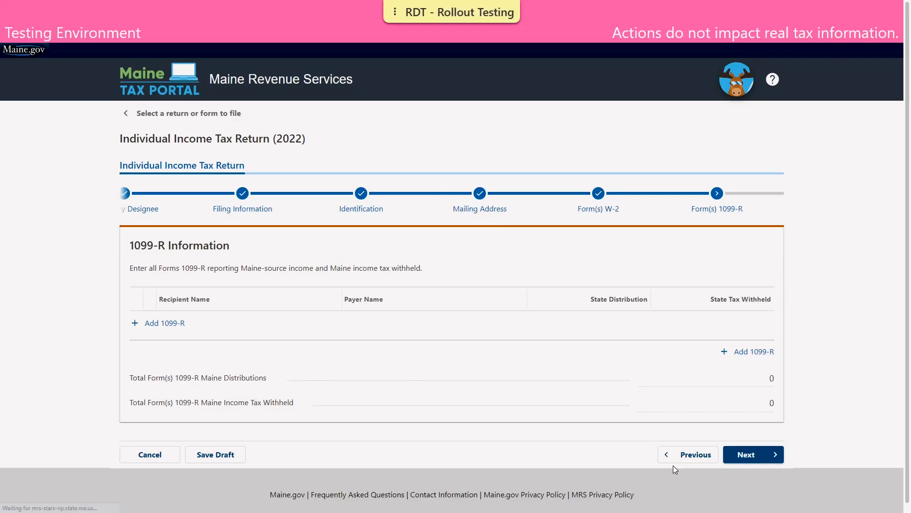
click(776, 457)
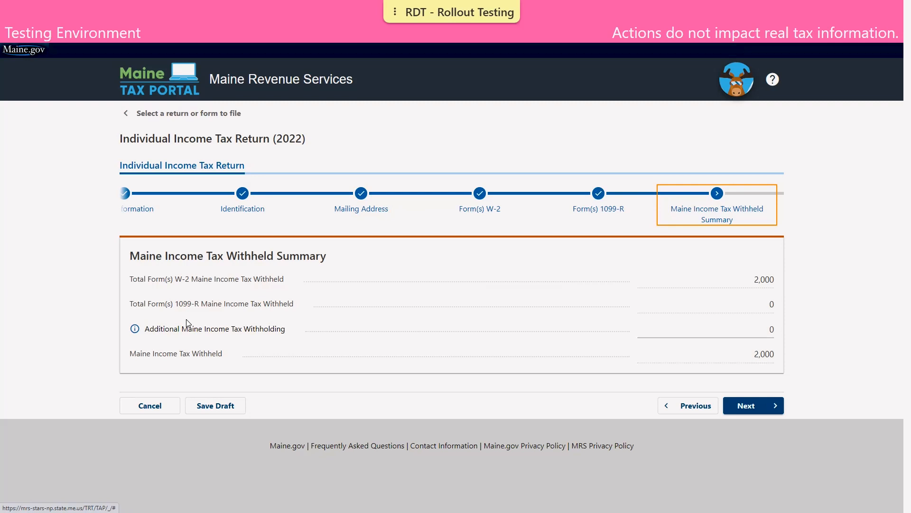
- Enter 47,000 as federal adjusted gross income and continue to Schedule 1A
click(774, 410)
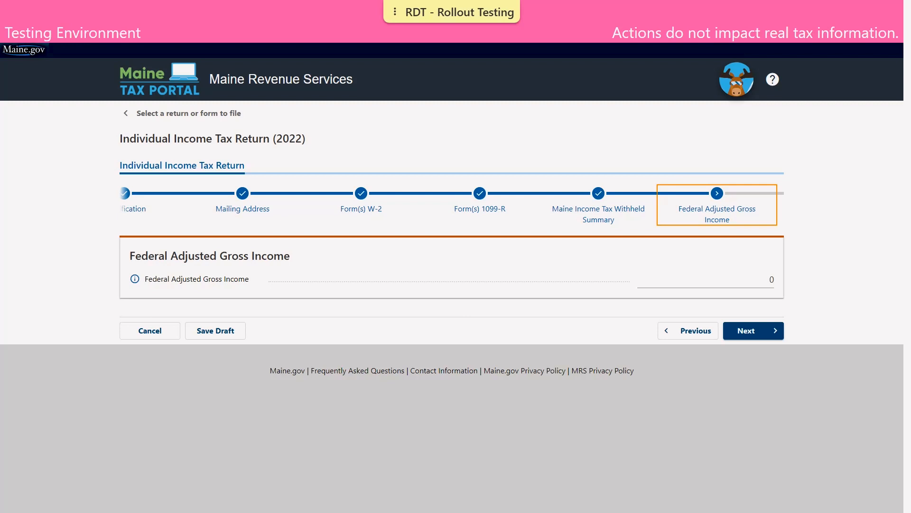
click(691, 278)
text(4)
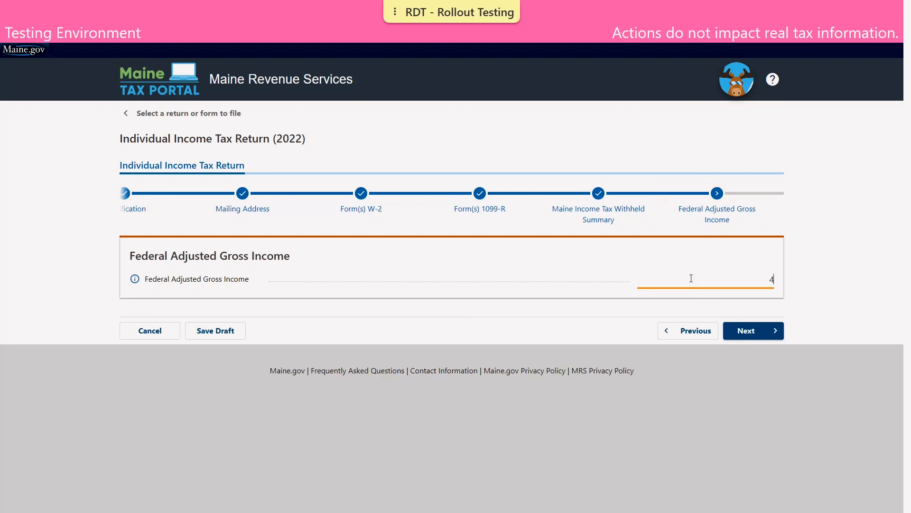
text(7000)
click(532, 314)
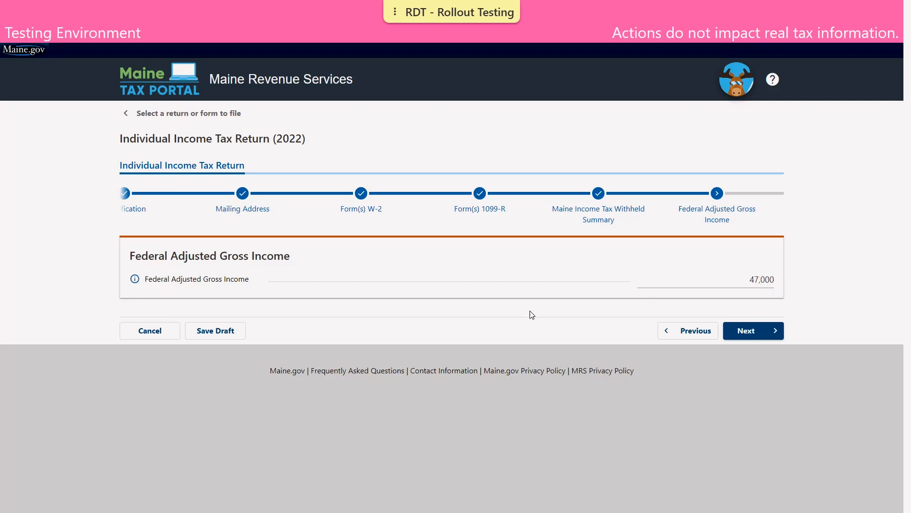
click(758, 335)
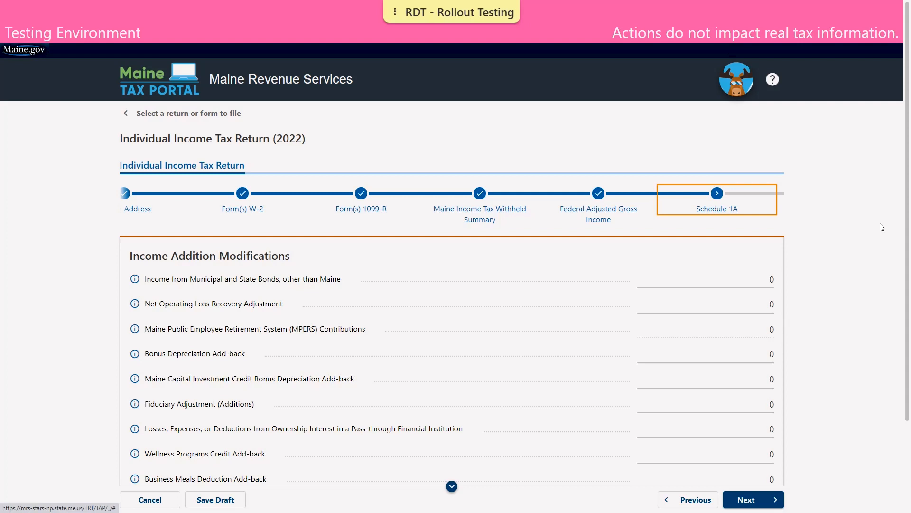
- Leave every Schedule 1A addition at 0 and review the all-zero Schedule 1S subtractions
scroll(883, 227, down, 1)
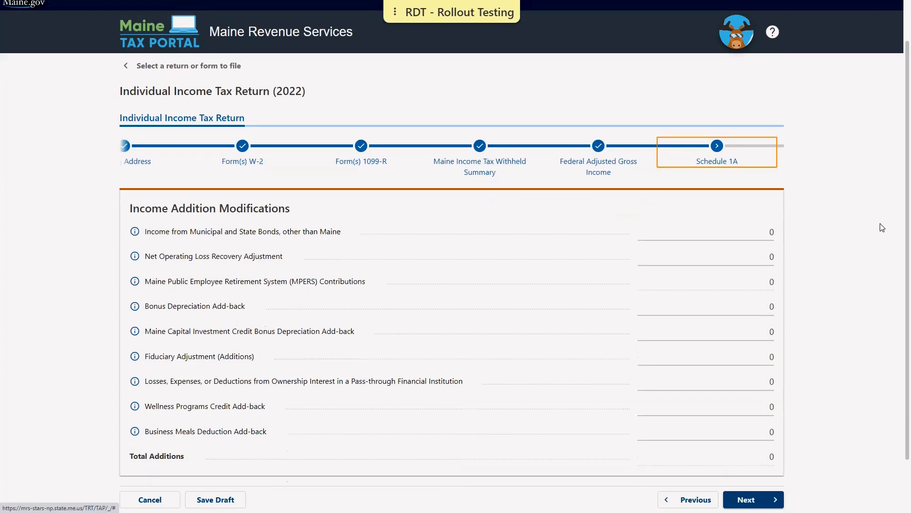
scroll(882, 228, down, 1)
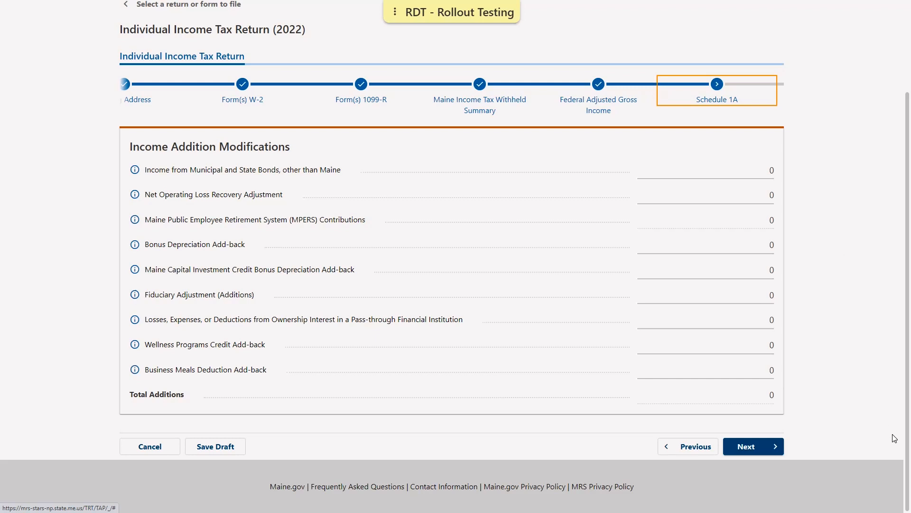
click(778, 451)
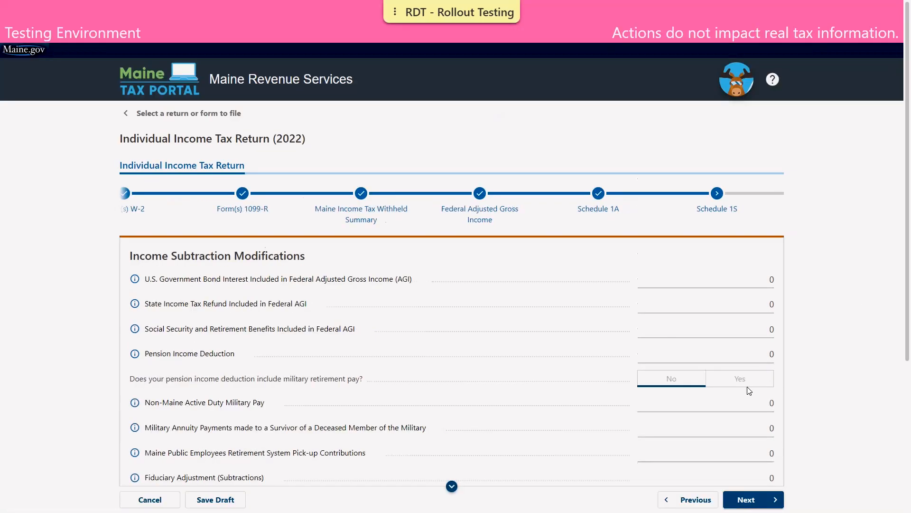
scroll(833, 239, down, 2)
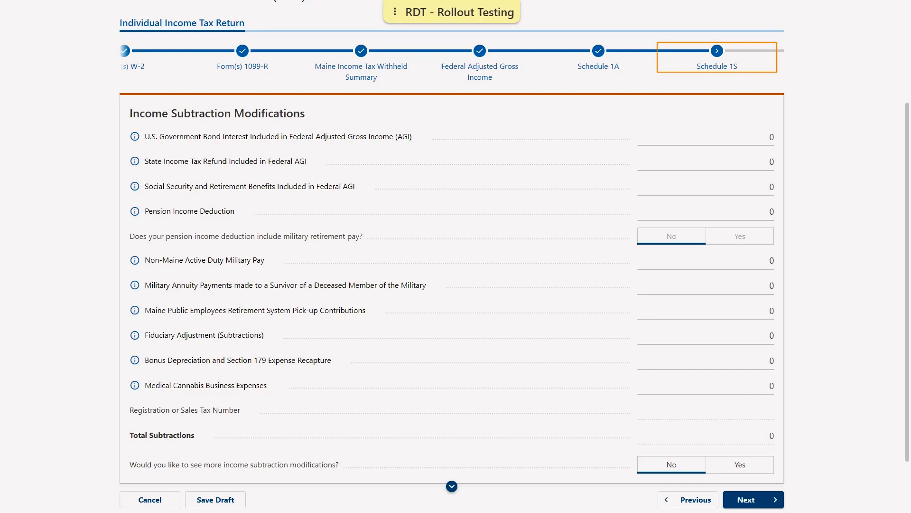
- Review the tax calculation (29,600 taxable income, 1,780 tax) and pass the all-No credit questionnaire
click(754, 500)
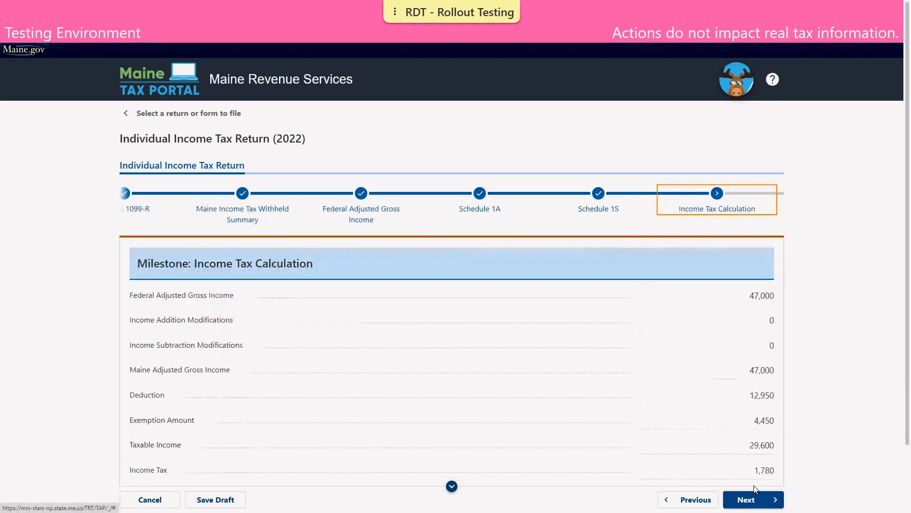
scroll(649, 280, down, 1)
scroll(650, 283, down, 1)
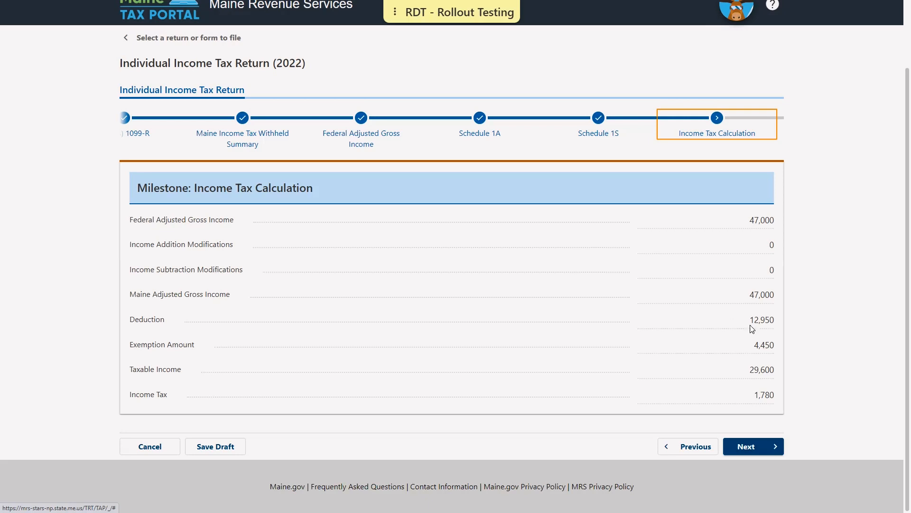
click(773, 447)
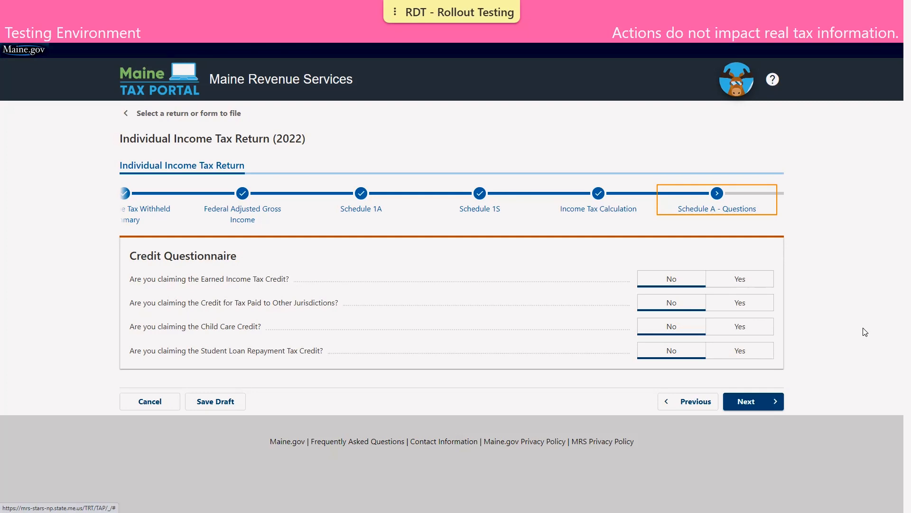
click(772, 402)
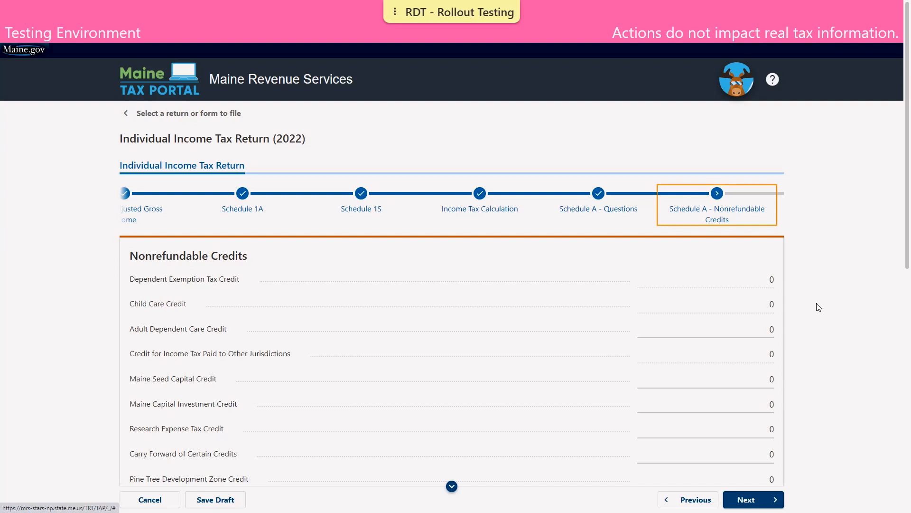
- Review the all-zero nonrefundable credits, then the all-zero Schedule A refundable credits
scroll(818, 307, down, 4)
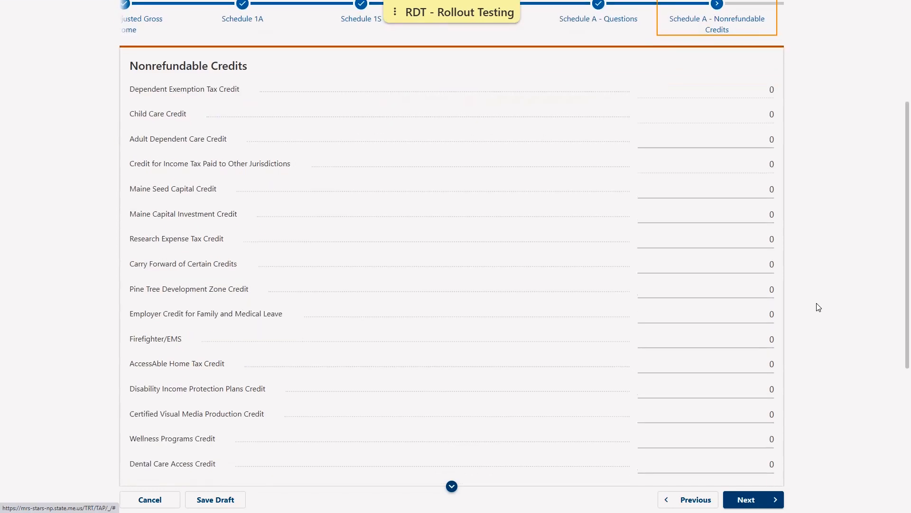
scroll(818, 307, down, 1)
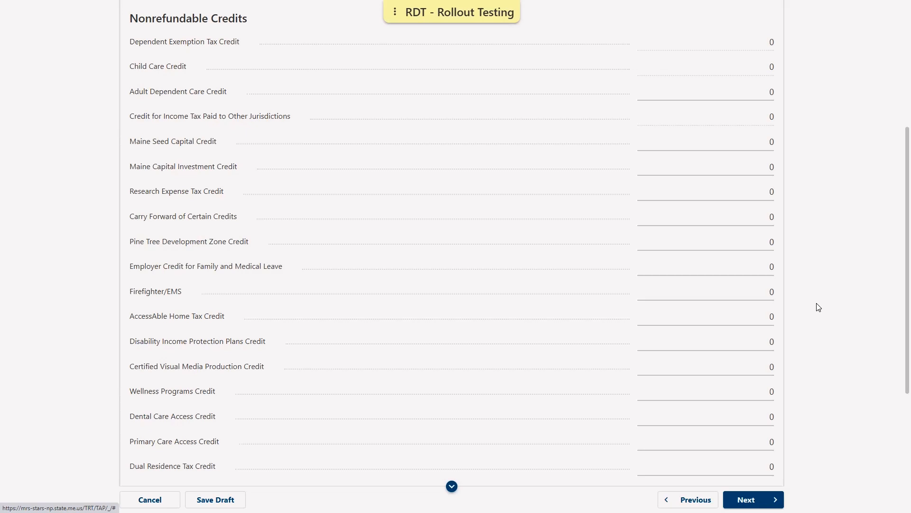
scroll(818, 307, down, 5)
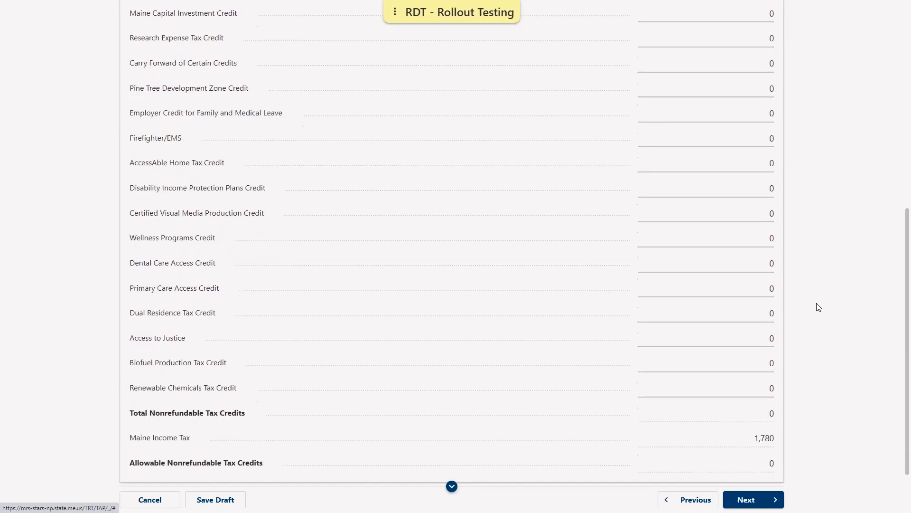
scroll(788, 468, down, 1)
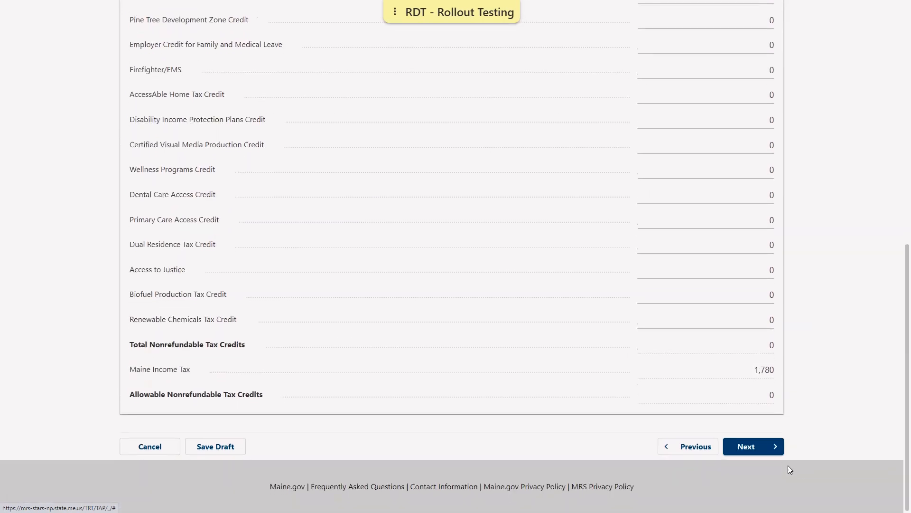
click(764, 449)
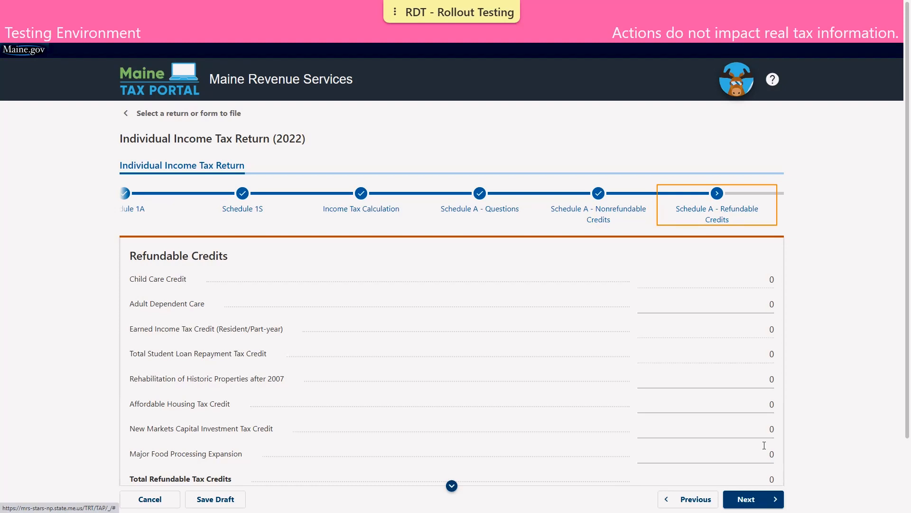
scroll(558, 197, down, 2)
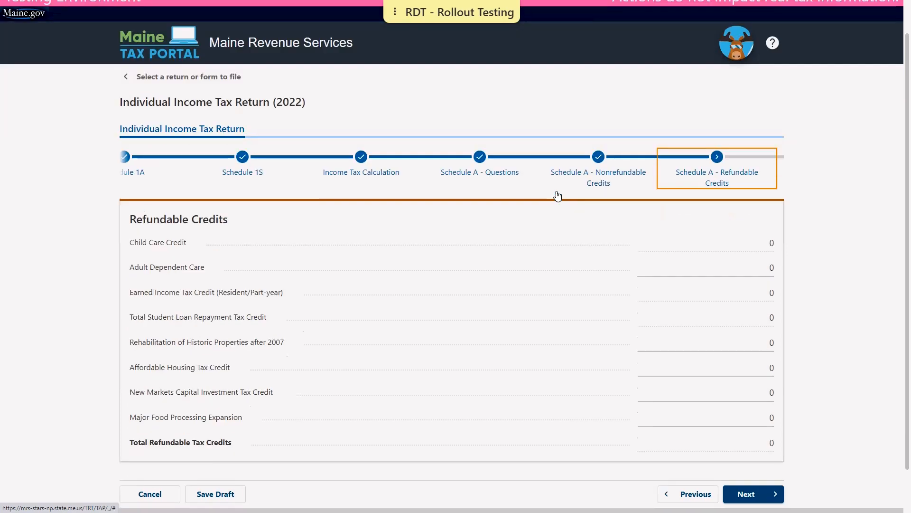
scroll(557, 196, down, 1)
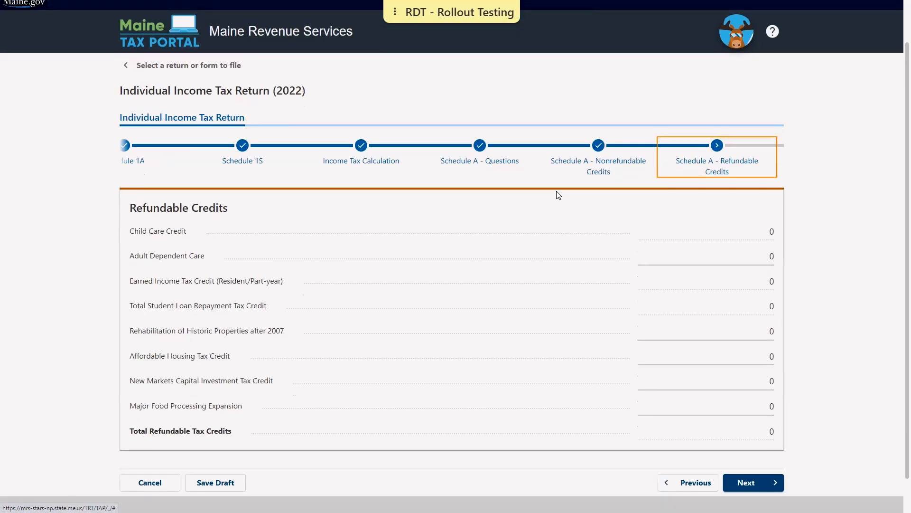
scroll(558, 195, down, 2)
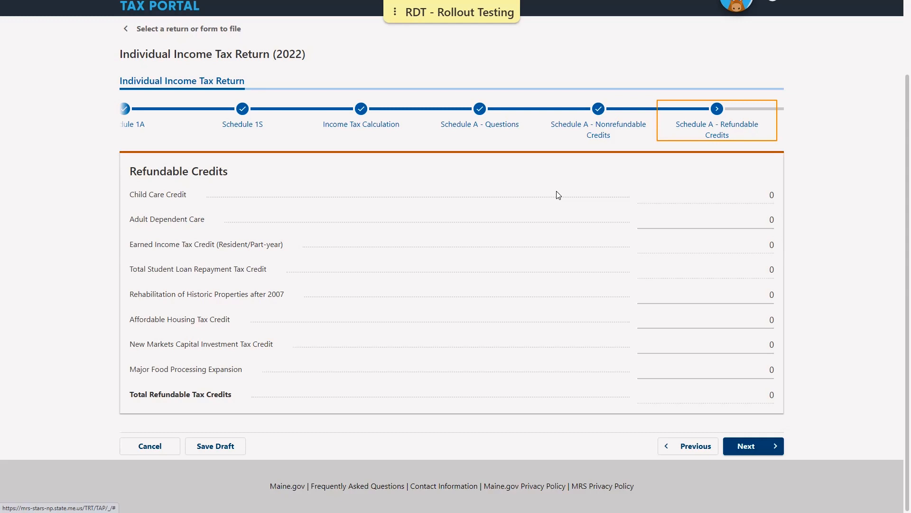
- Continue through the Tax and Nonrefundable Credits summary to the PTFC/STFC filing question
click(772, 454)
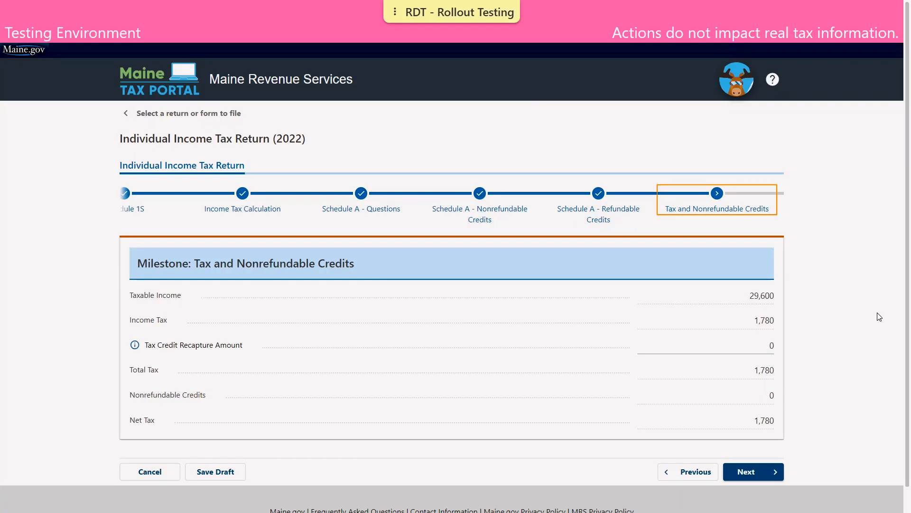
click(775, 471)
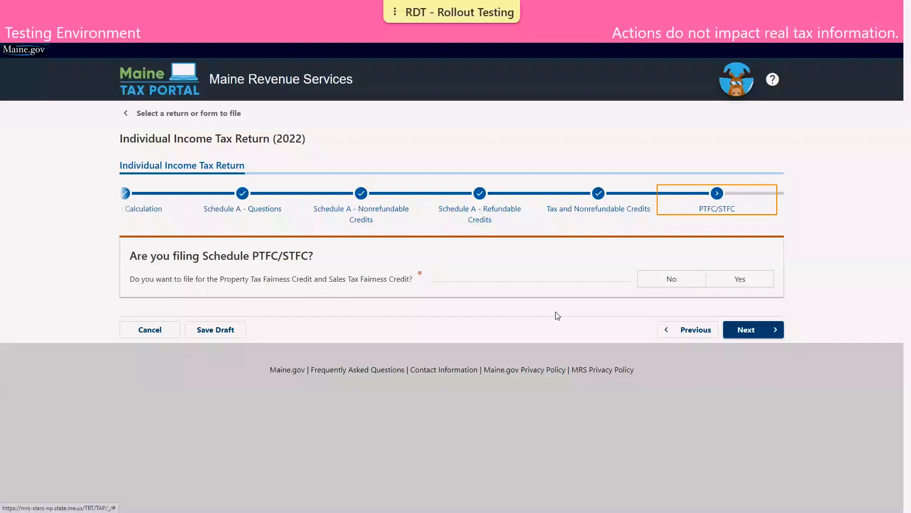
- Answer No to filing Schedule PTFC/STFC and continue to the 2,000 payments summary
click(667, 280)
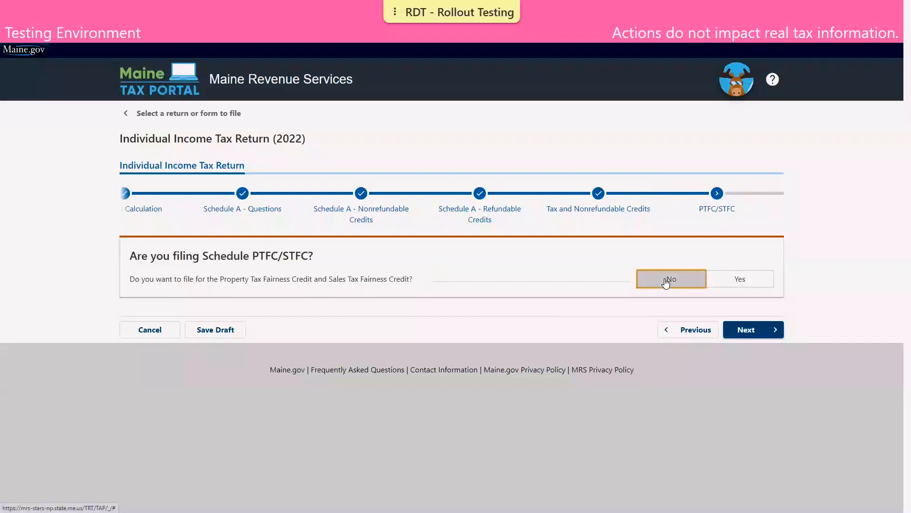
click(740, 331)
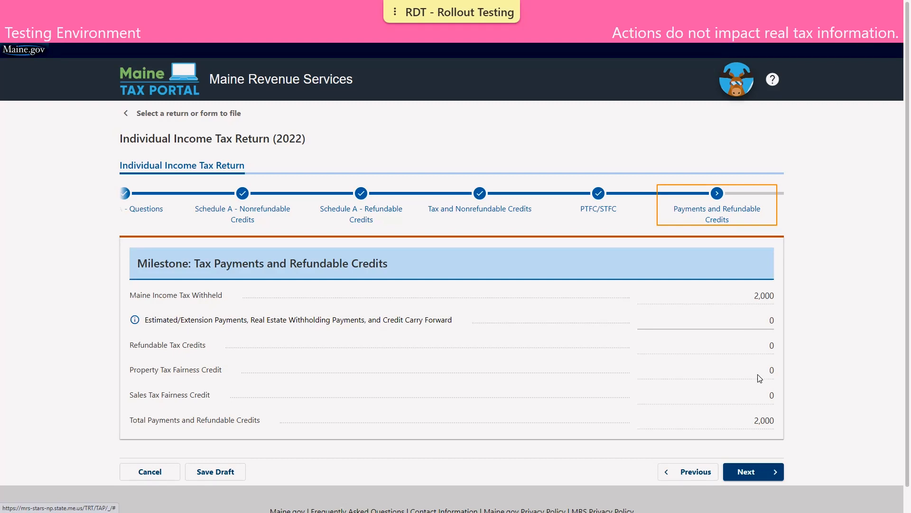
- Accept the 2,000 payments total and go to Charitable Contributions and Park Passes
click(750, 481)
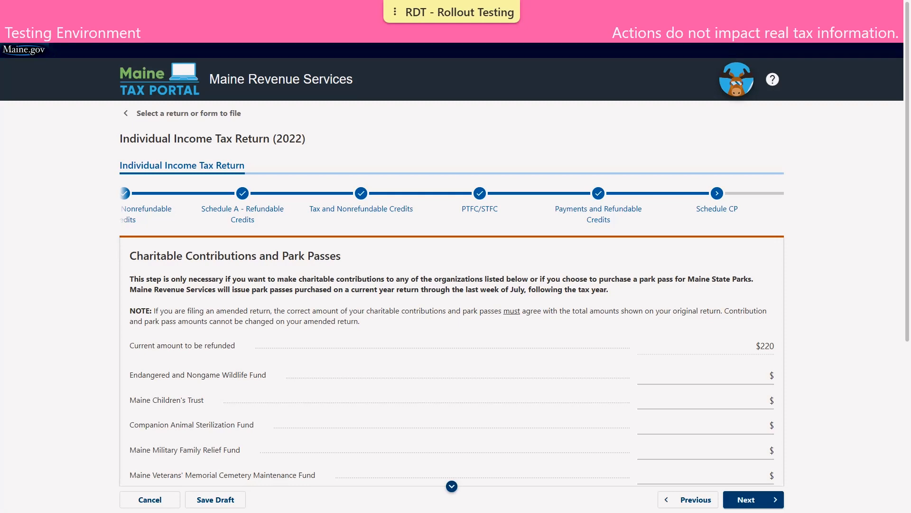
scroll(862, 177, down, 4)
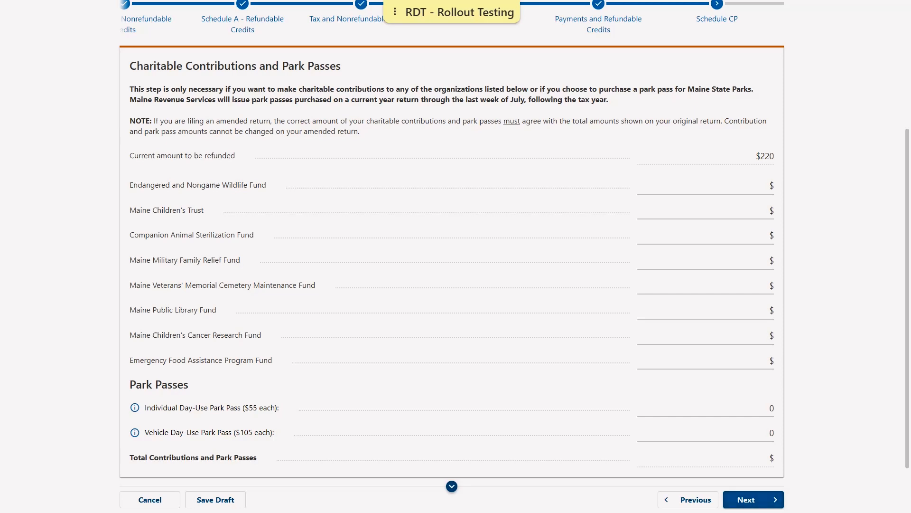
key(Tab)
- Skip all contributions and enter 50 as Use Tax (Sales Tax)
click(739, 499)
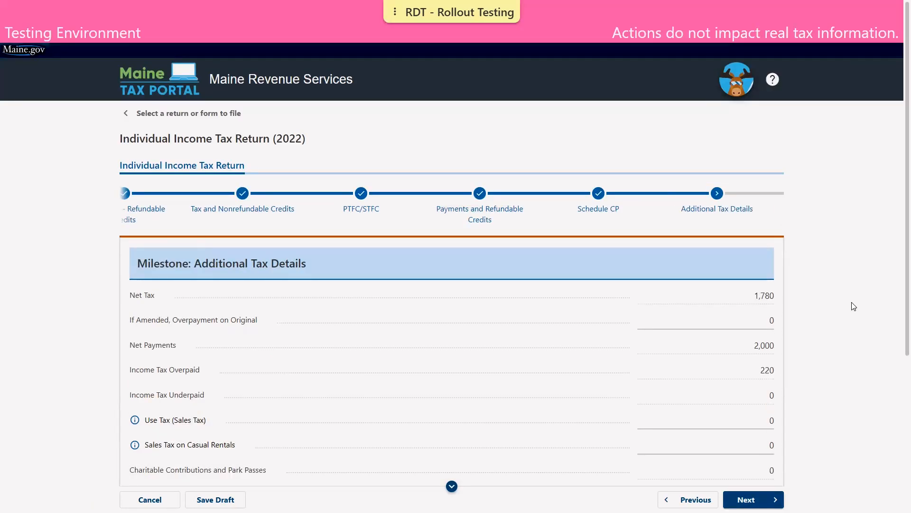
scroll(854, 306, down, 3)
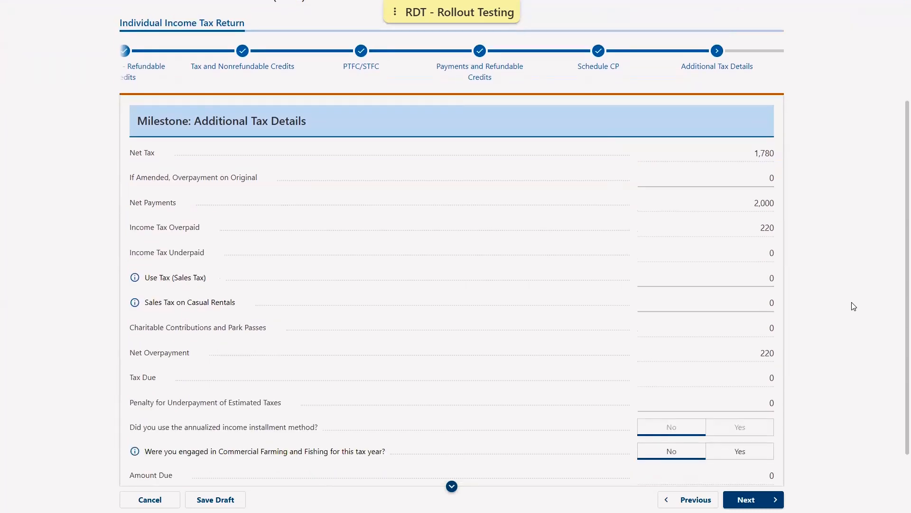
click(707, 285)
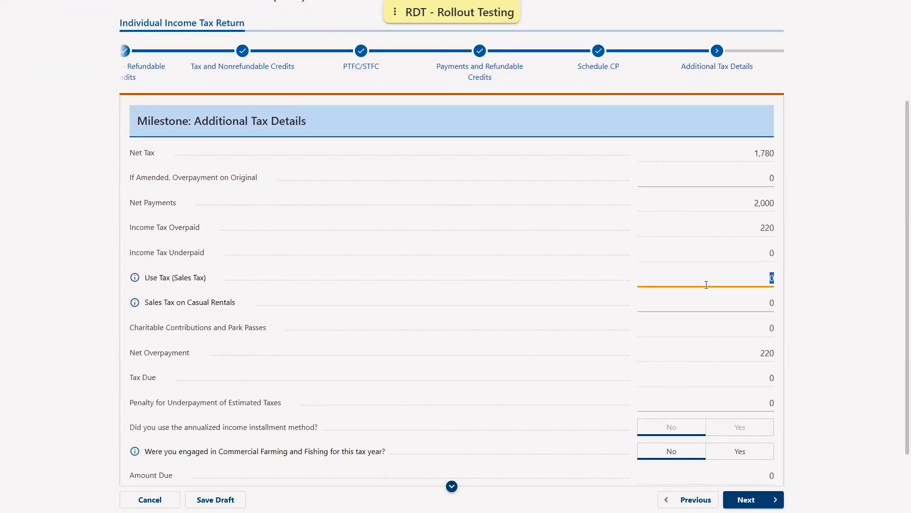
text(50)
click(824, 268)
- Enter 305 as the amended-return original overpayment, leaving 135 due, and continue
click(756, 176)
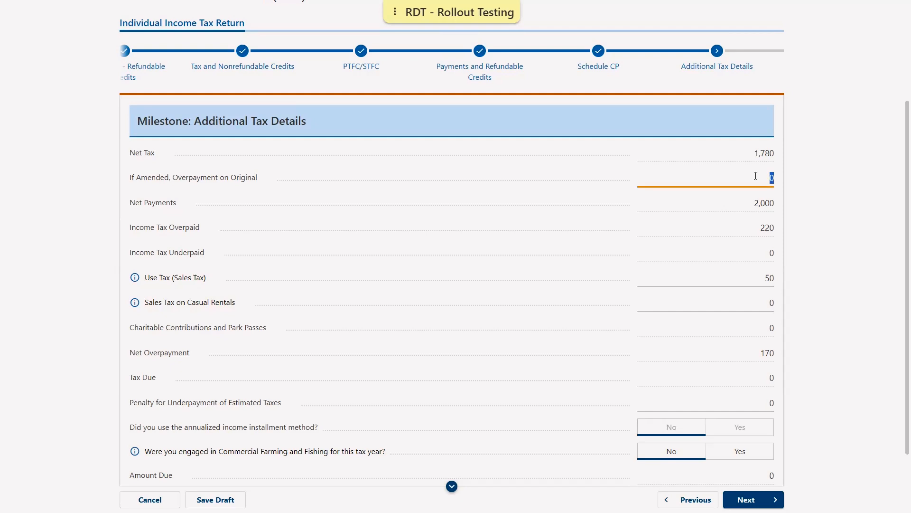
text(305)
click(819, 271)
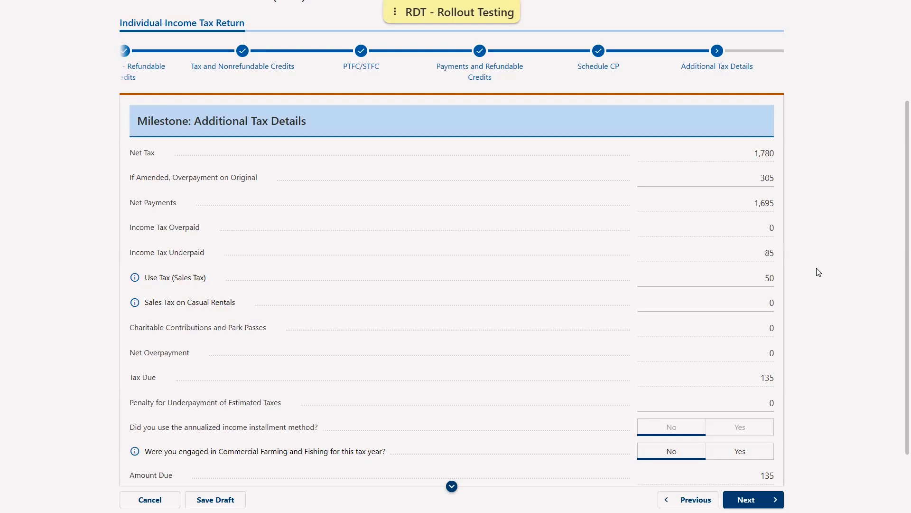
scroll(779, 332, down, 1)
click(759, 479)
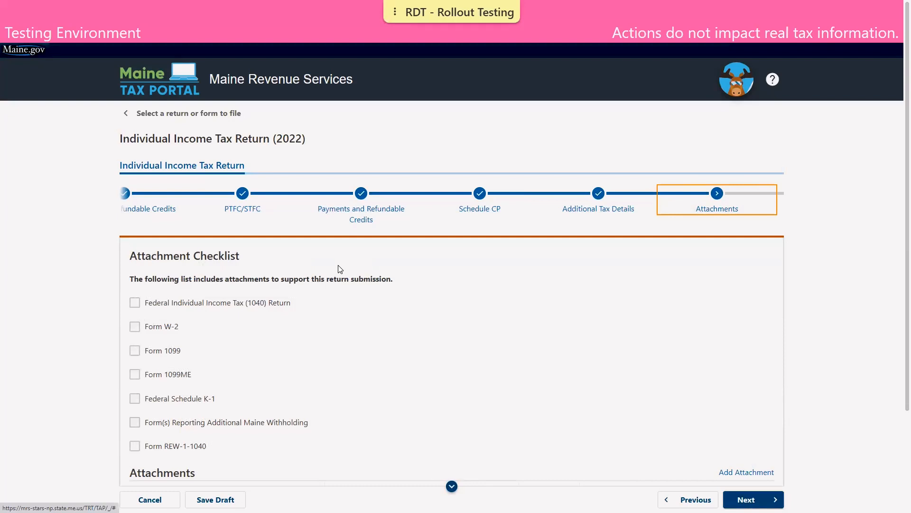
- Open the Add Attachment dialog from the Attachments step
scroll(340, 269, down, 2)
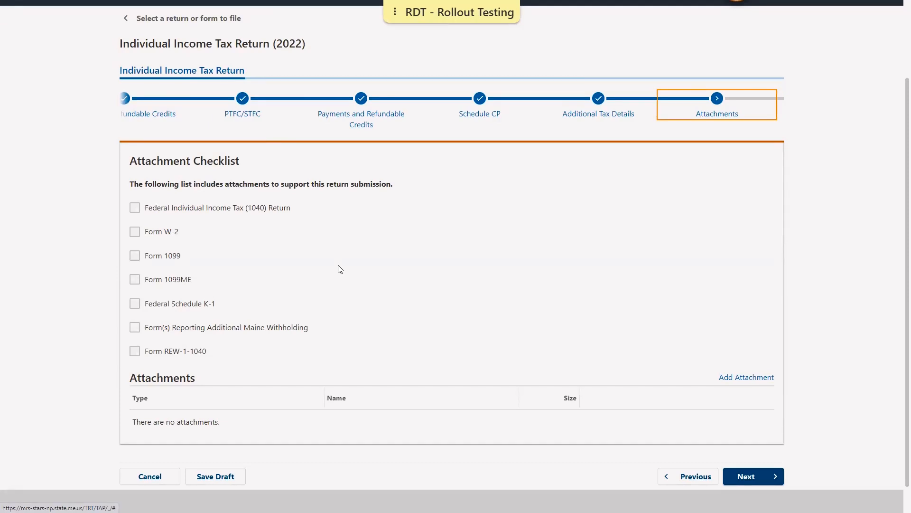
click(734, 376)
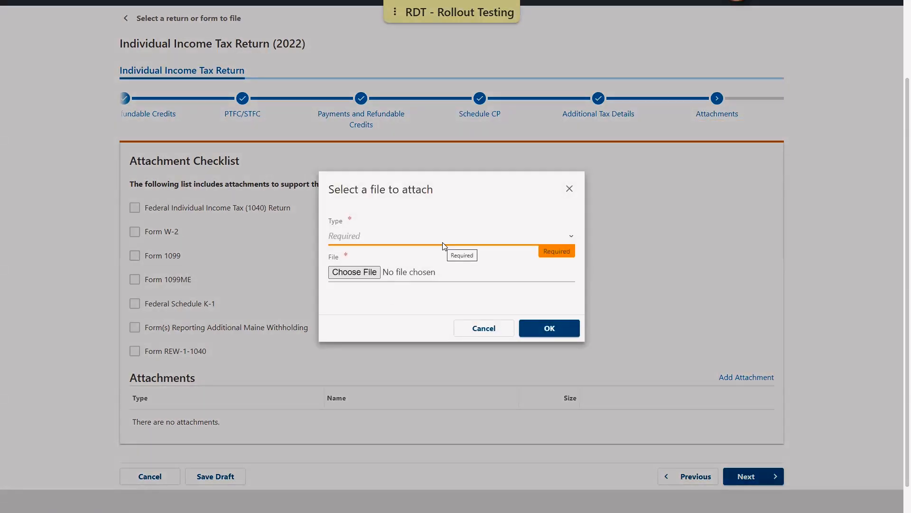
- Attach Demo 1040-X.pdf as the federal 1040 return
click(443, 243)
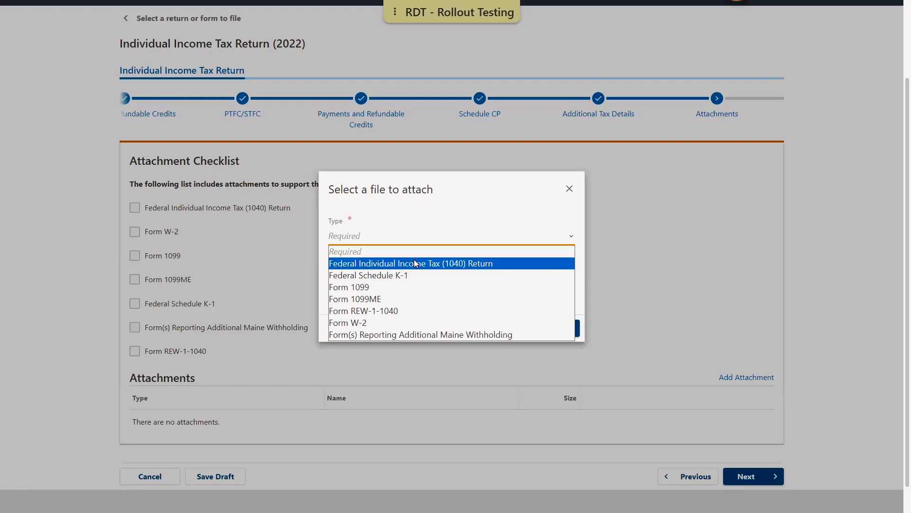
click(415, 263)
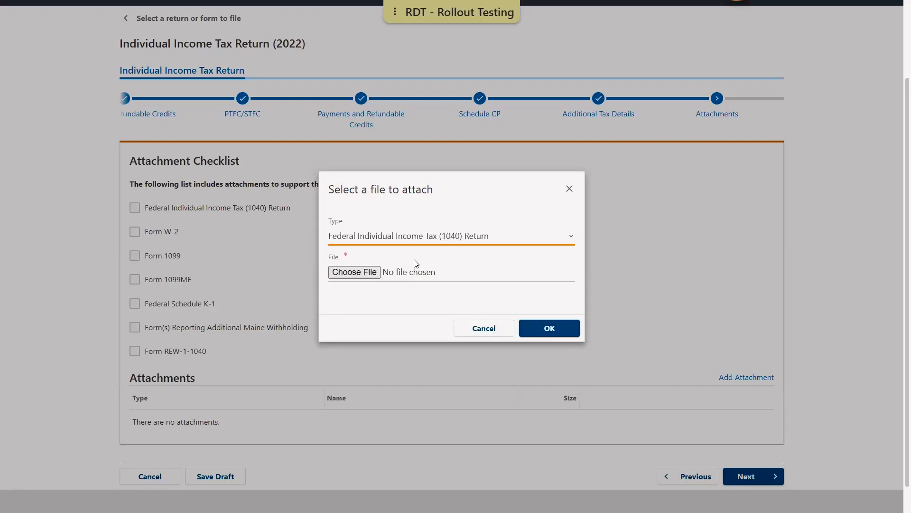
click(363, 272)
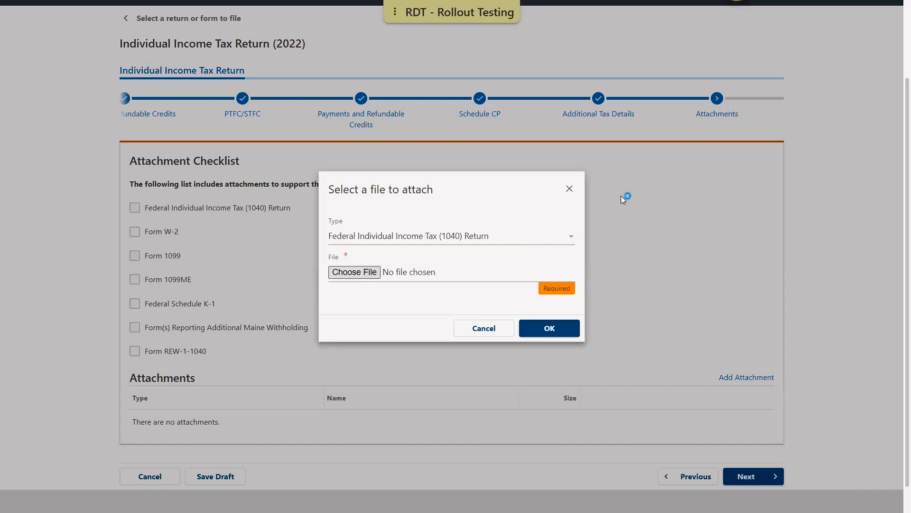
double_click(587, 70)
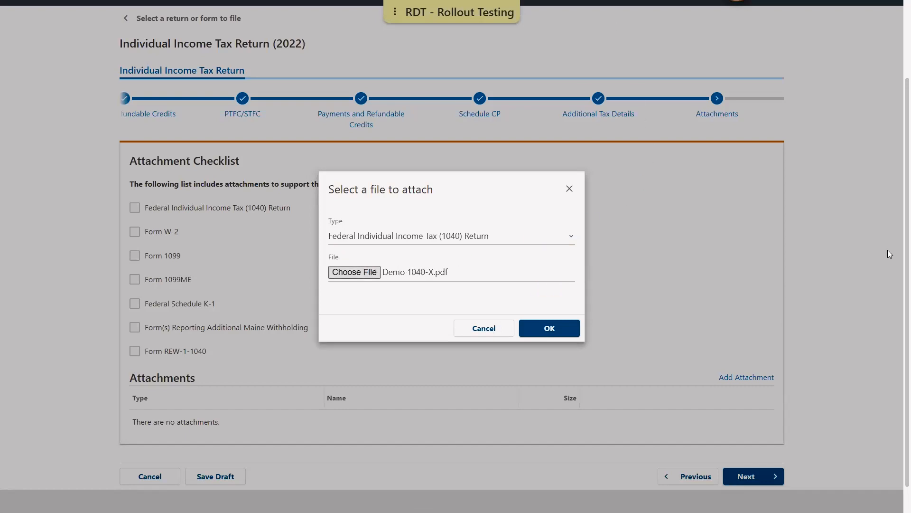
click(542, 335)
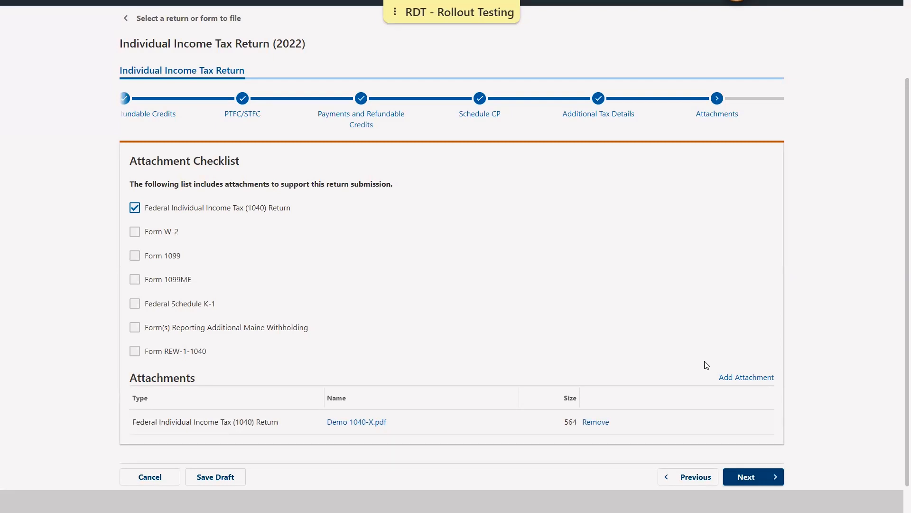
- Choose Yes to paying the $135 balance now and continue to Payment
click(776, 476)
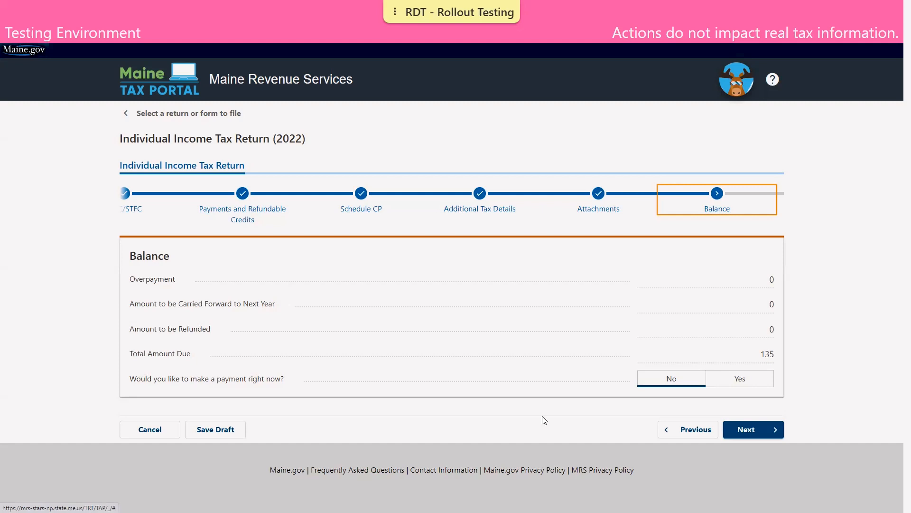
click(755, 378)
click(779, 429)
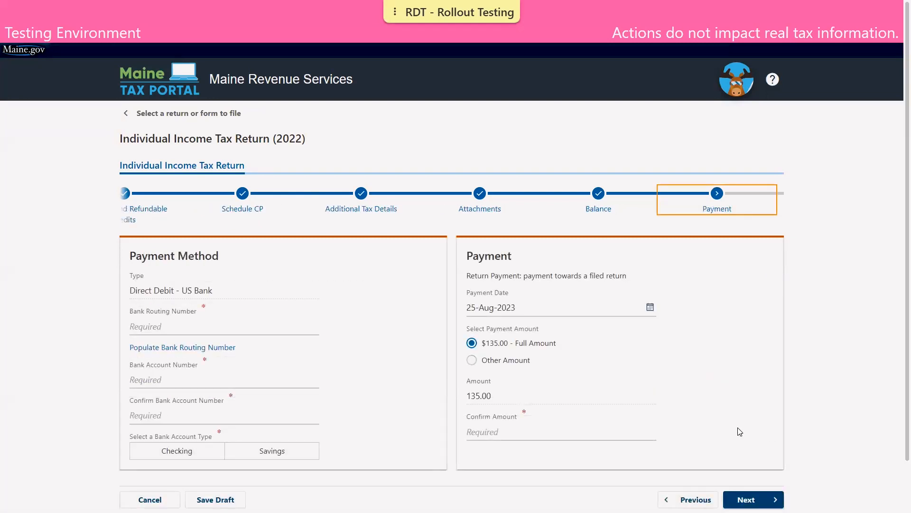
- Auto-fill the bank routing details, enter and confirm the account number, and choose checking
scroll(374, 317, down, 1)
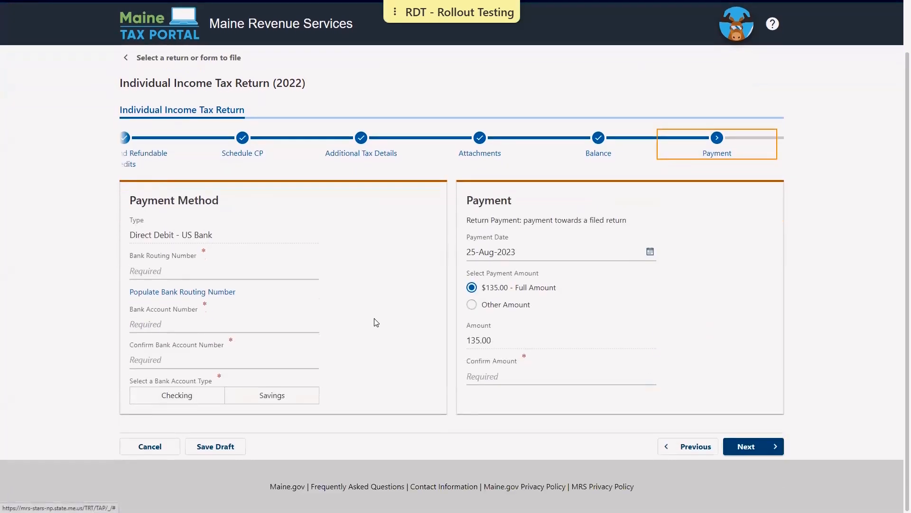
click(189, 293)
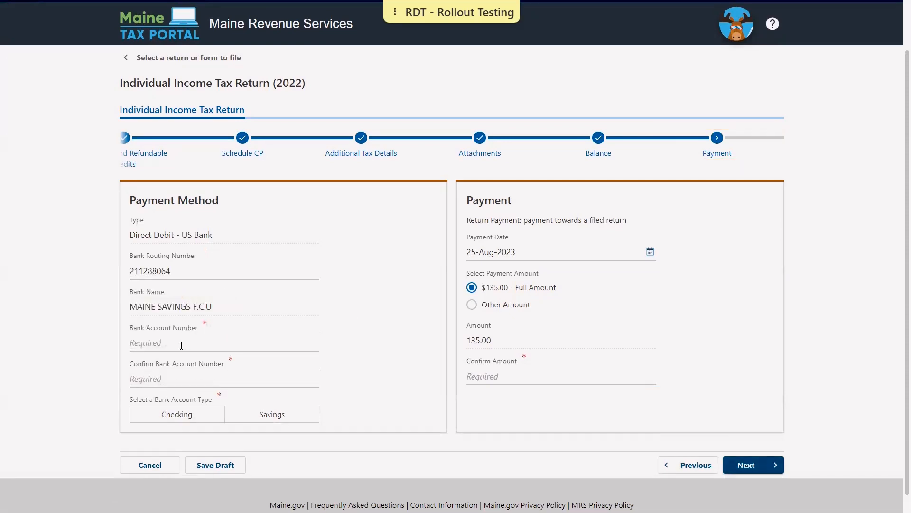
click(180, 343)
text(1)
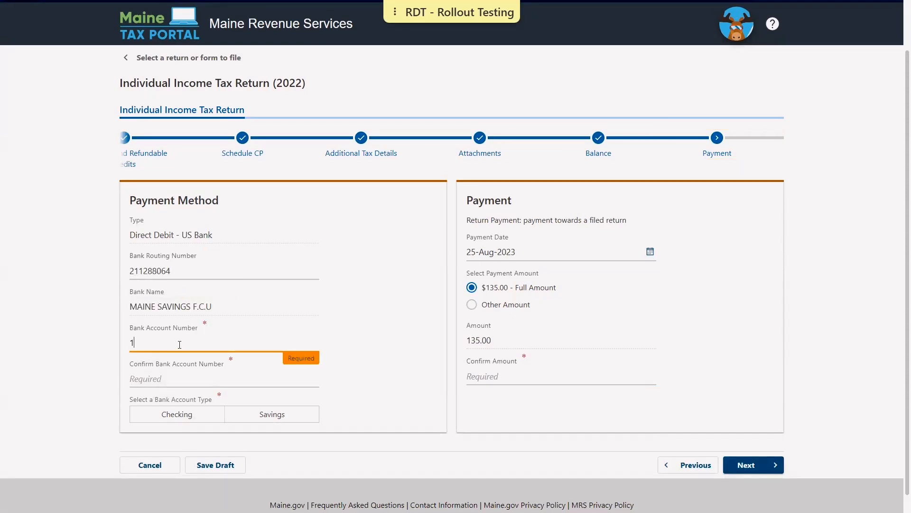
click(182, 381)
text(1)
click(401, 433)
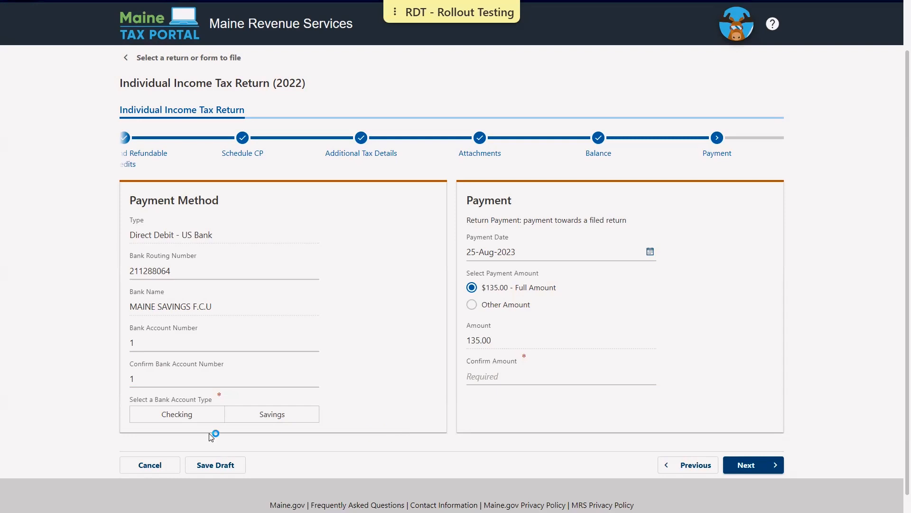
click(203, 417)
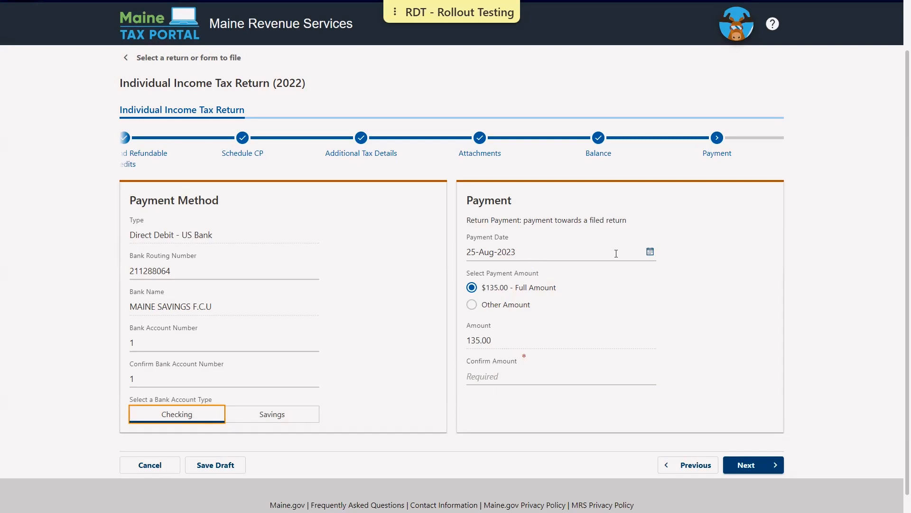
- Keep the 25-Aug-2023 payment date, confirm the 135 payment amount, and continue
click(650, 252)
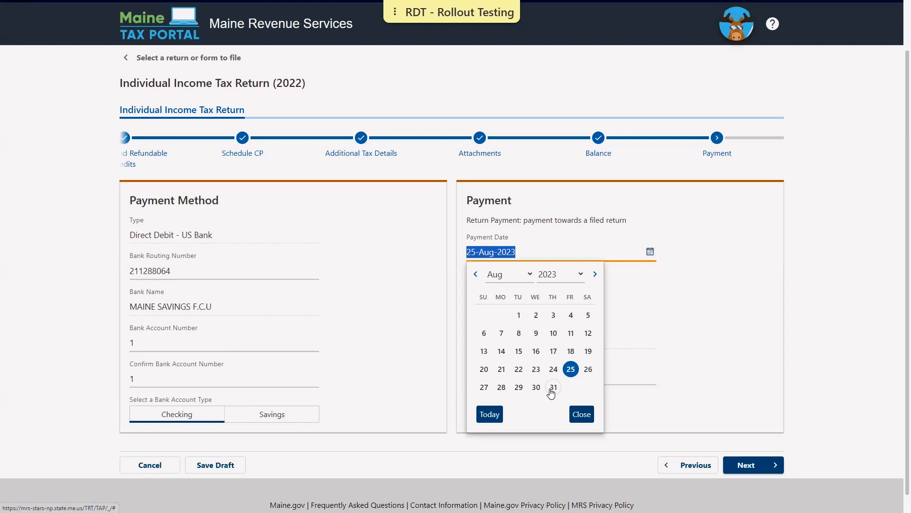
click(702, 303)
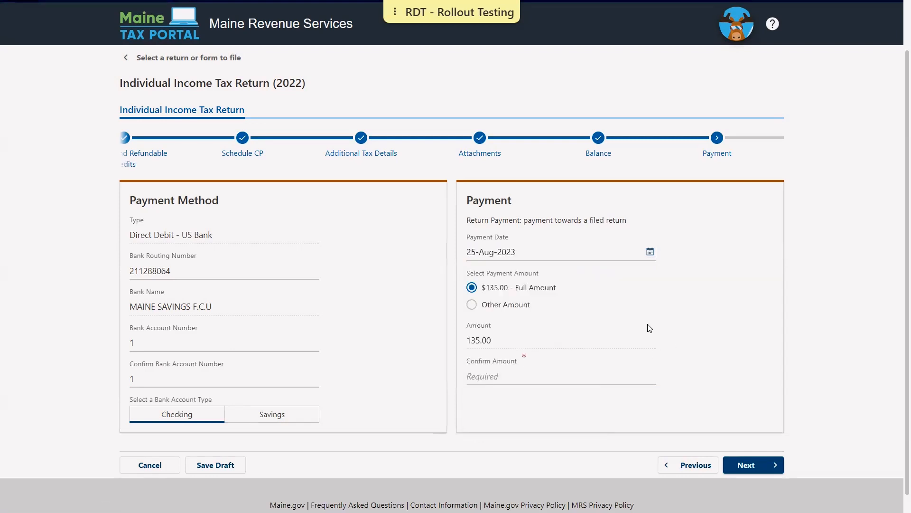
click(547, 380)
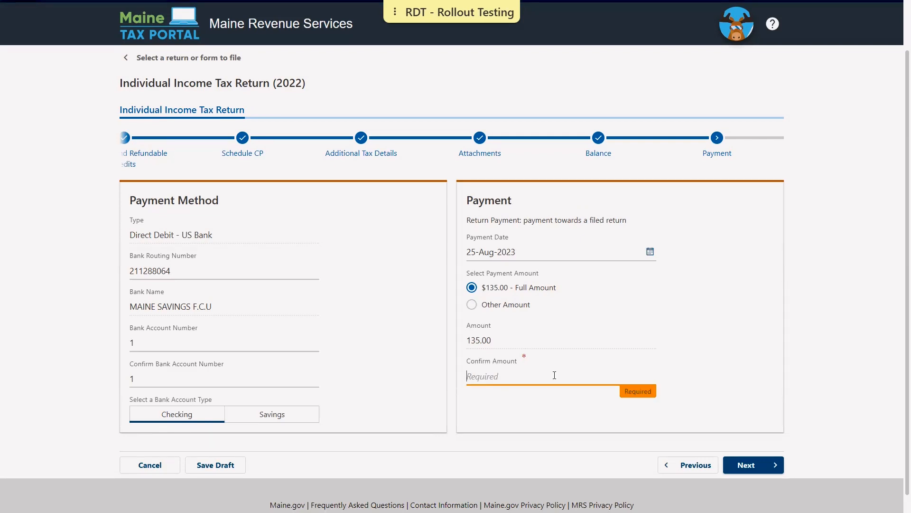
text(135)
click(555, 411)
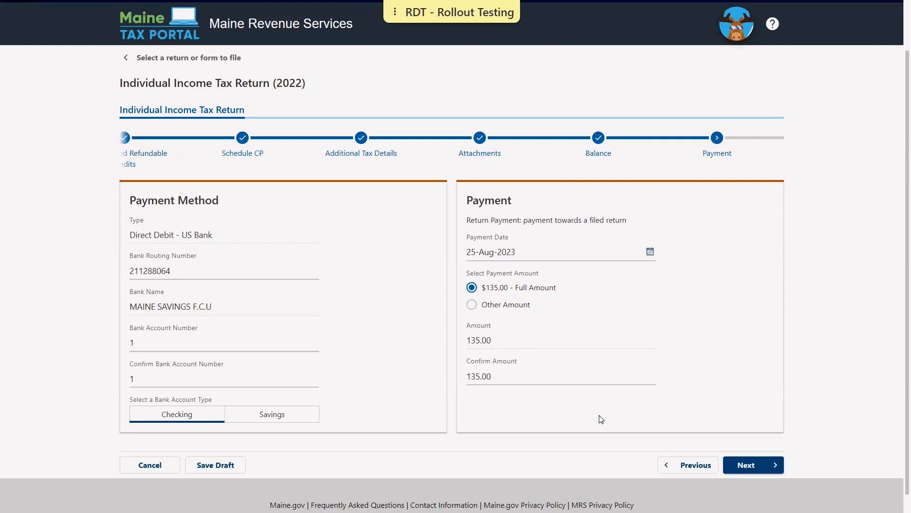
click(772, 465)
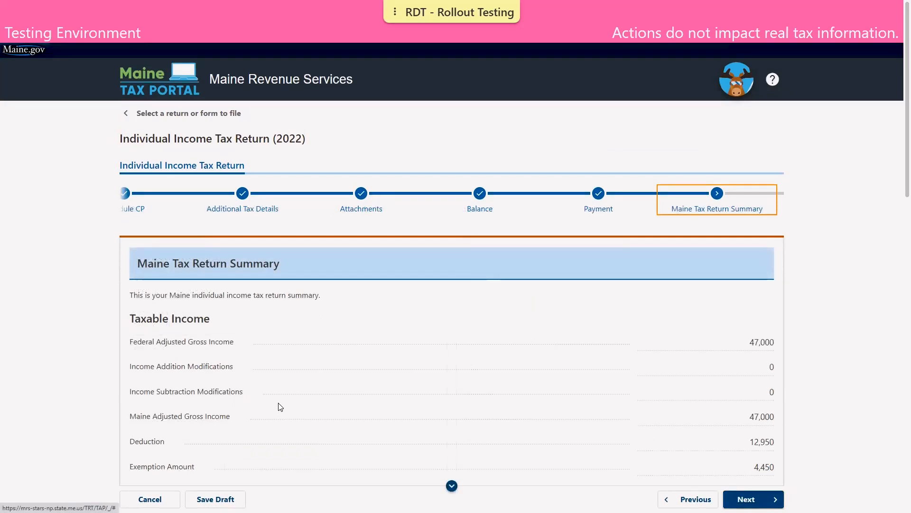
- Review the return summary showing 135 due down to the bottom and proceed to the Declaration
scroll(523, 152, down, 4)
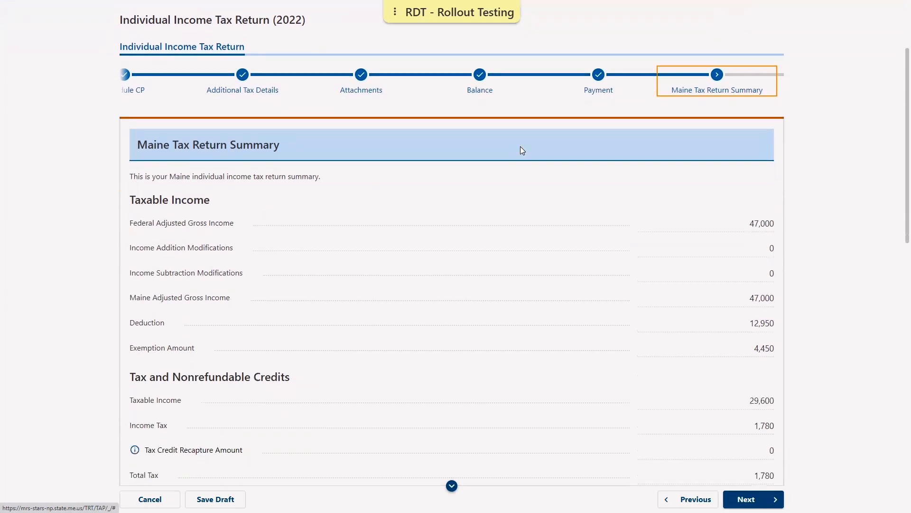
scroll(521, 147, down, 6)
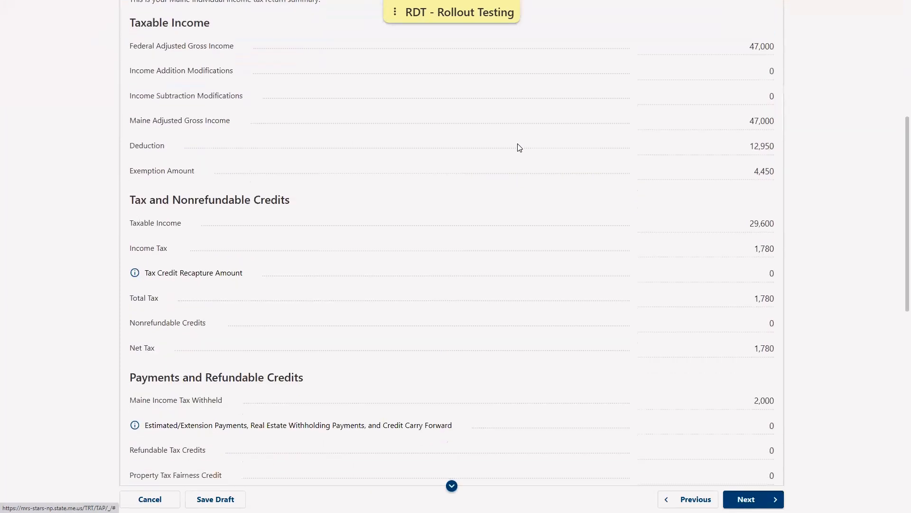
scroll(519, 148, down, 7)
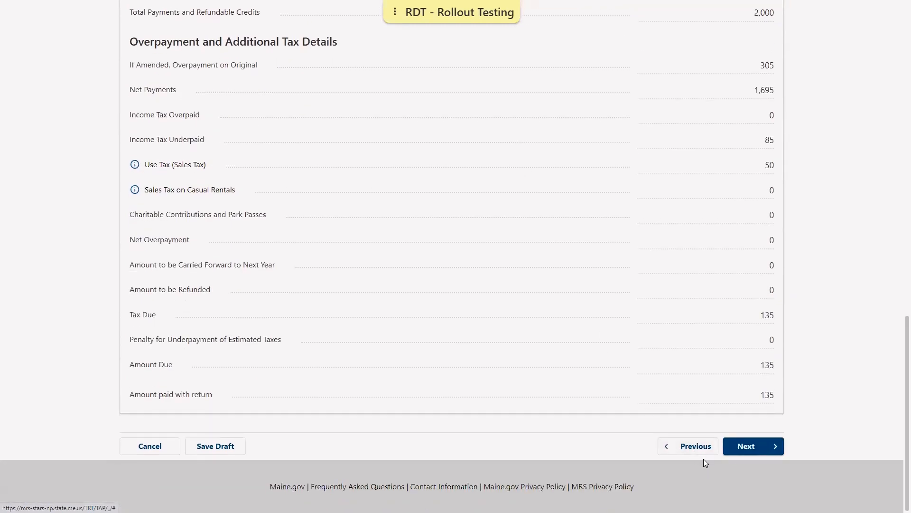
click(754, 450)
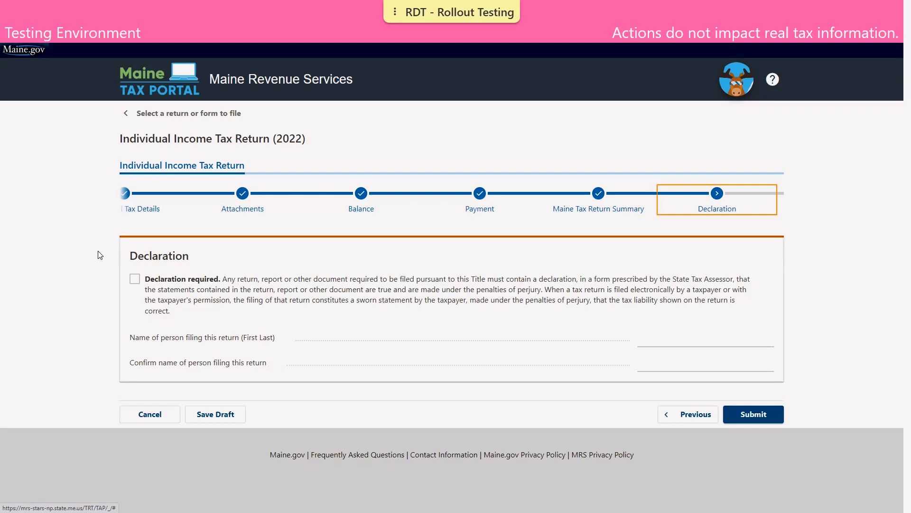
- Accept the perjury declaration, enter the filer's full name in both name fields, and submit
click(135, 280)
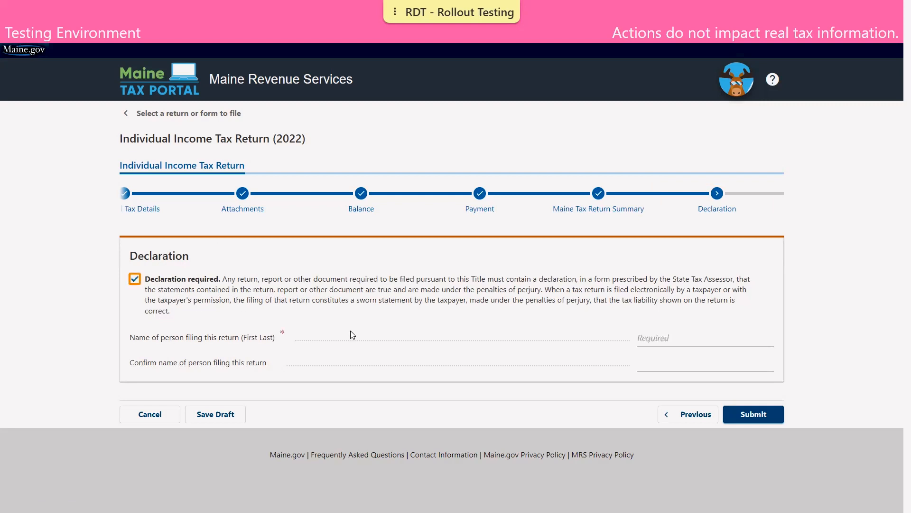
click(643, 340)
text(J)
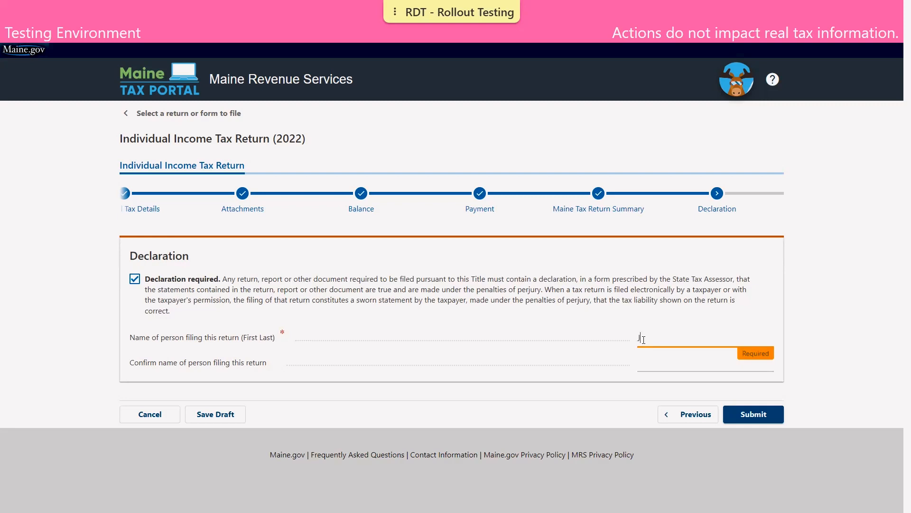
text(OHN DOE)
key(Tab)
text(JO)
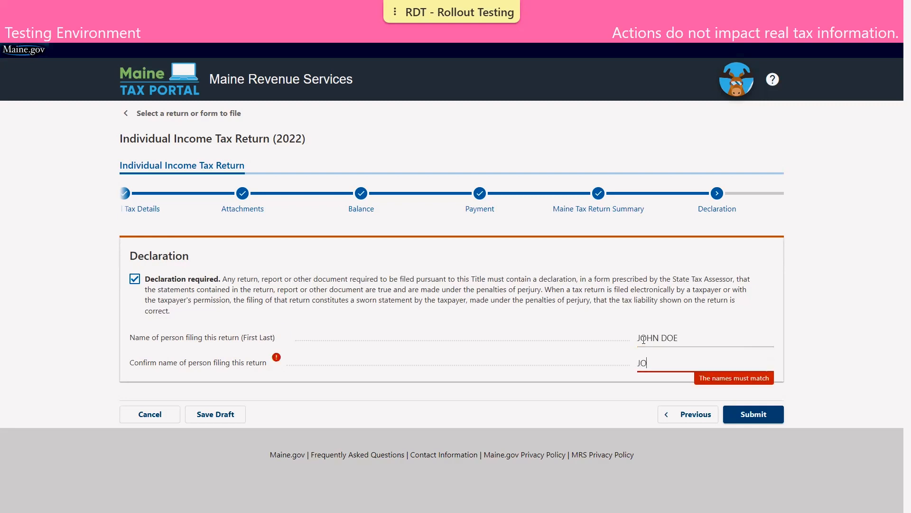
text(HN DOE)
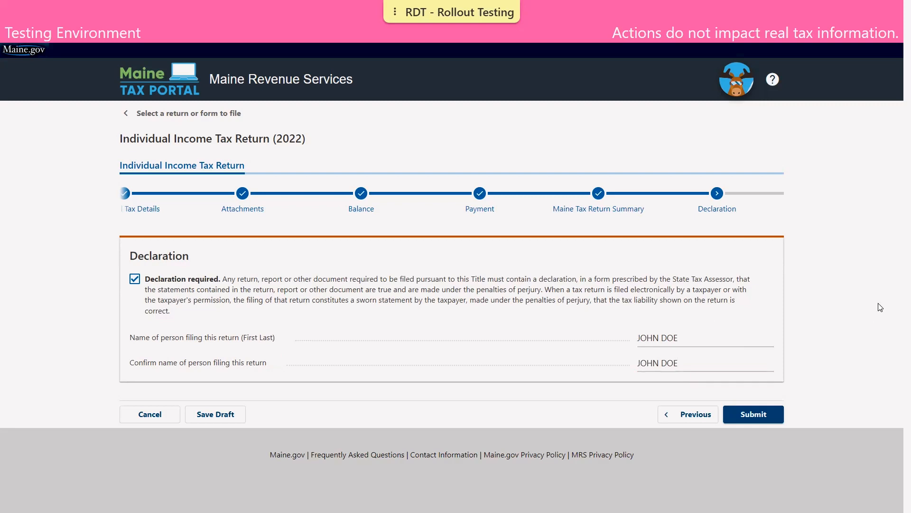
click(745, 414)
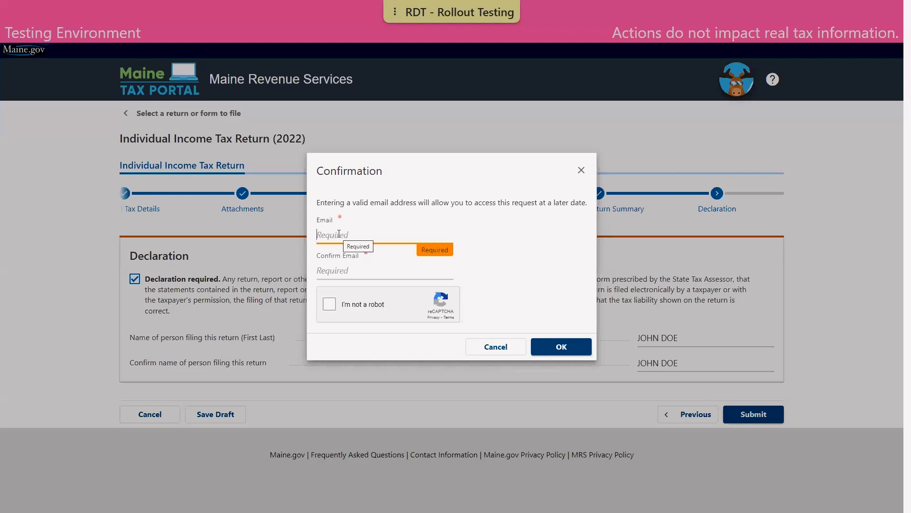
- Enter the contact e-mail address for confirmation and start the reCAPTCHA check
key(Tab)
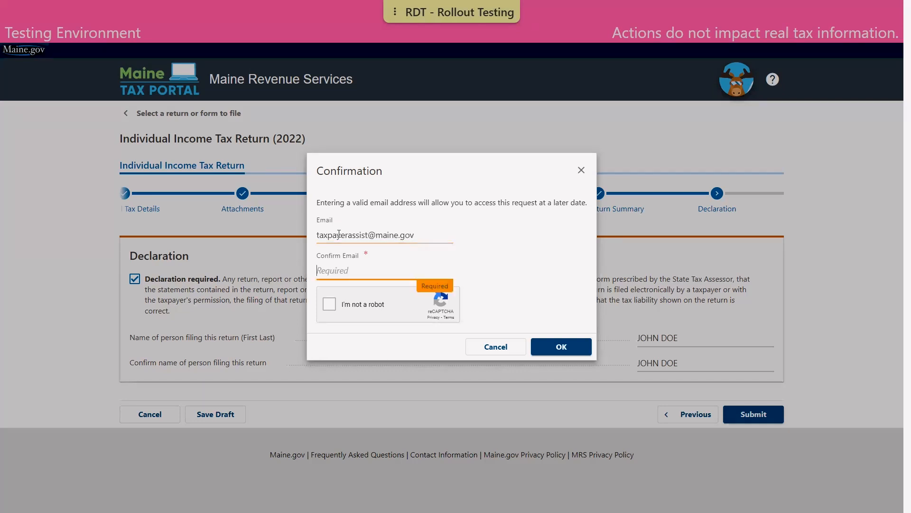
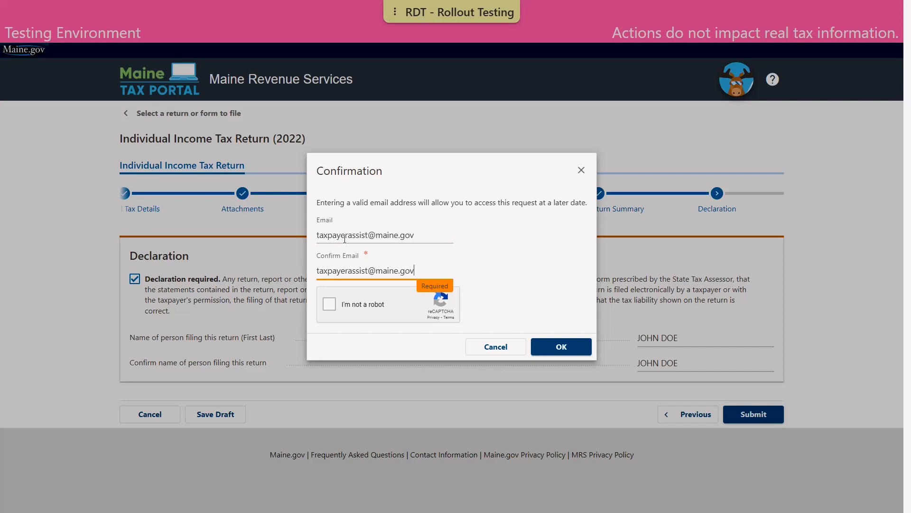
click(330, 304)
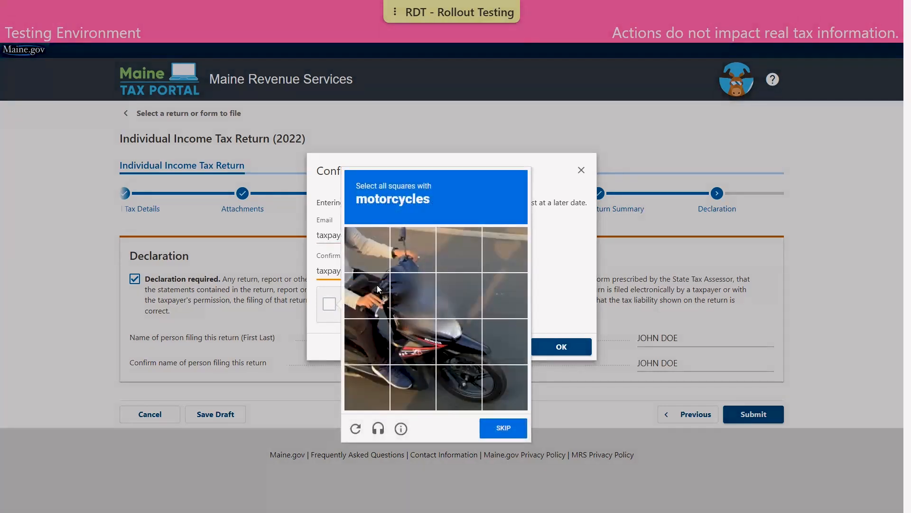
- Pass the reCAPTCHA by selecting every motorcycle tile, then confirm the submission
click(400, 252)
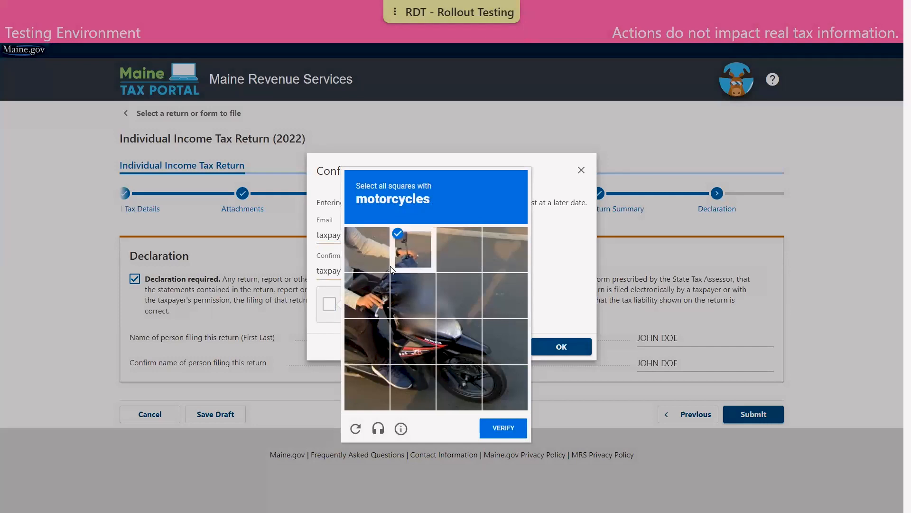
click(380, 295)
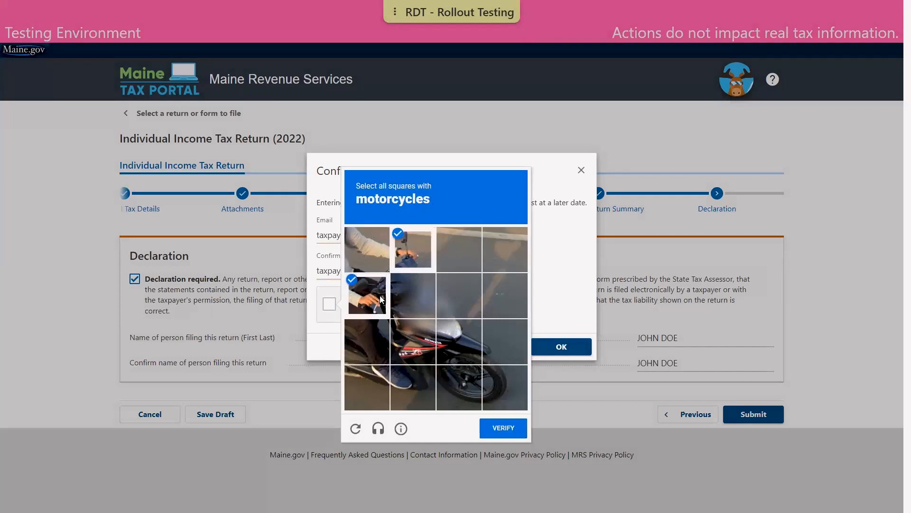
click(409, 296)
click(453, 297)
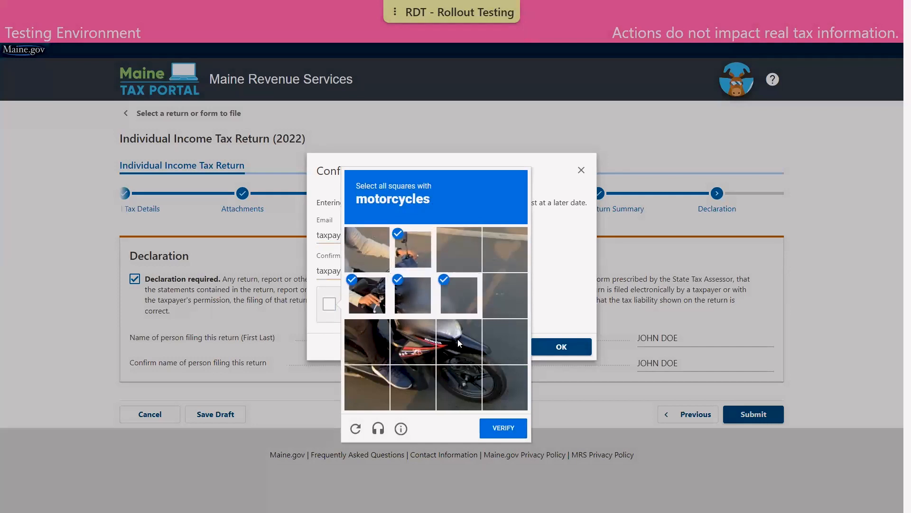
click(509, 380)
click(466, 388)
click(408, 390)
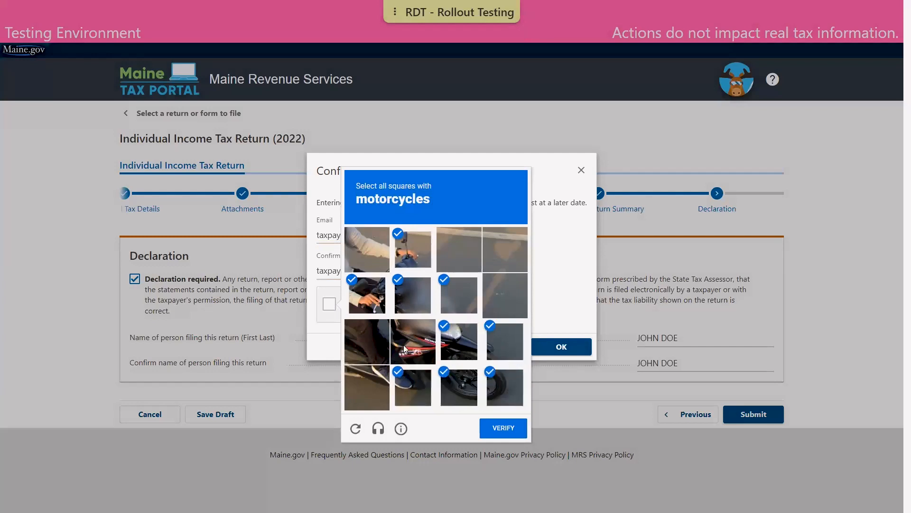
click(403, 344)
click(370, 338)
click(368, 382)
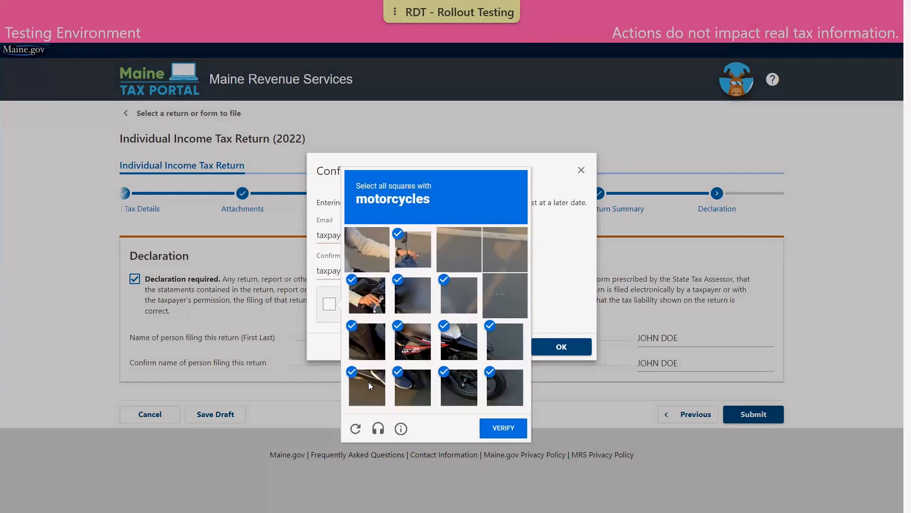
click(506, 428)
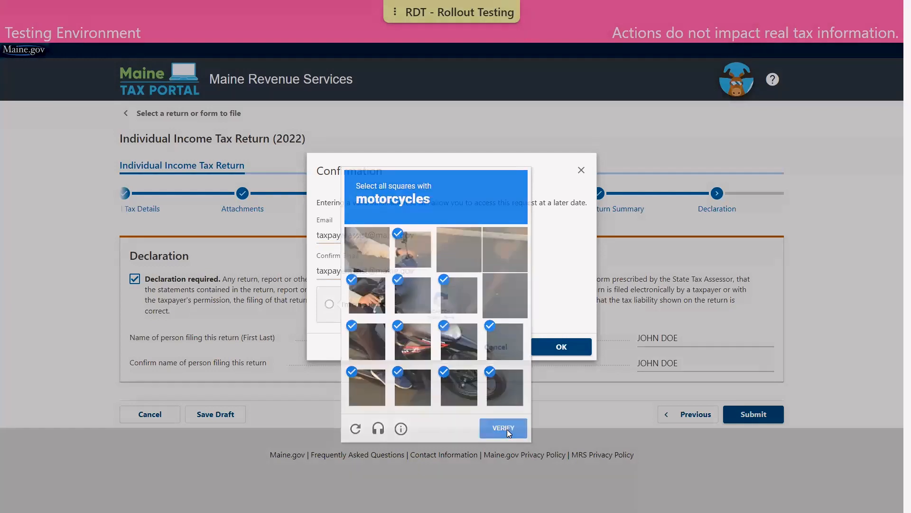
click(548, 352)
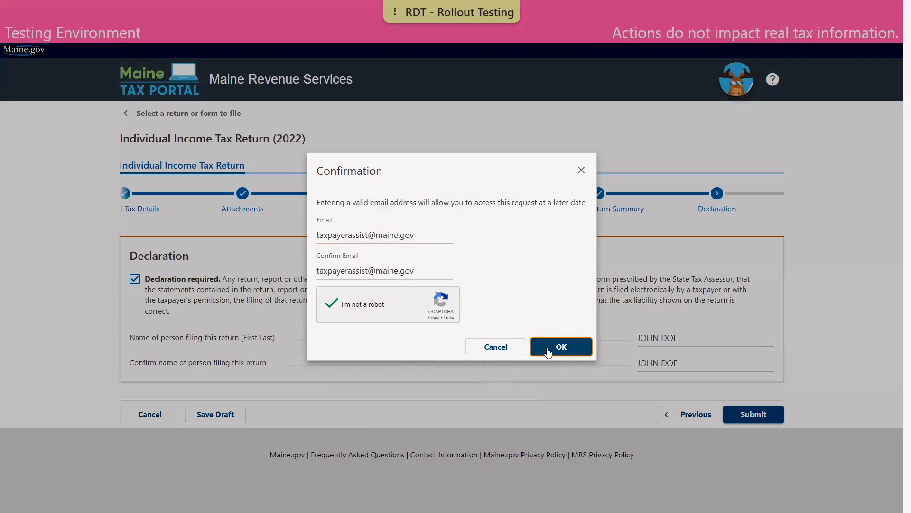